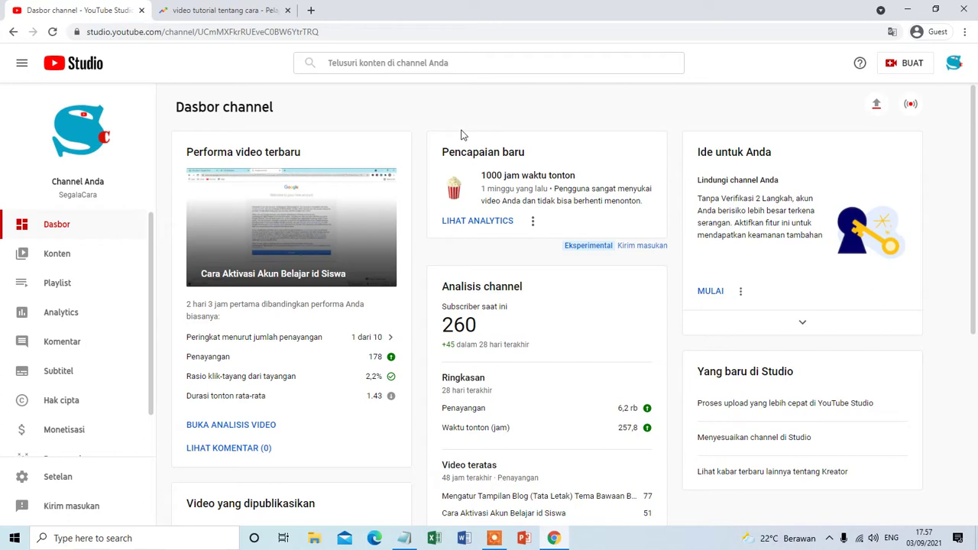
# Open a new blank browser tab beside the YouTube Studio channel dashboard.
pyautogui.click(311, 10)
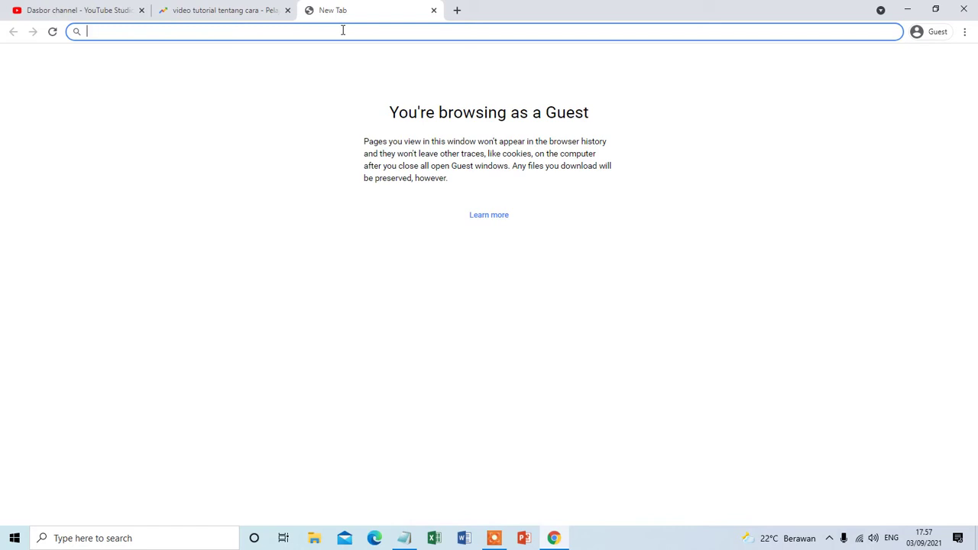
pyautogui.write('1')
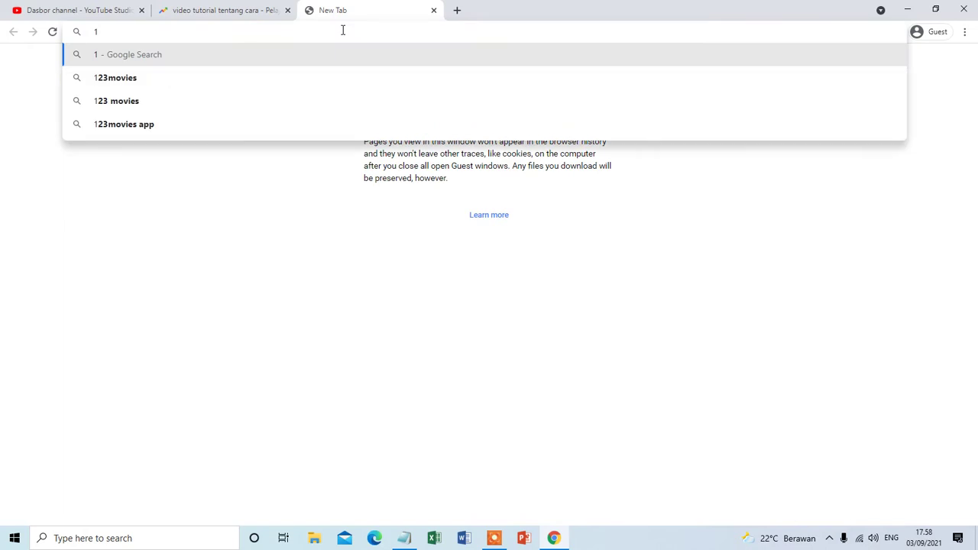
pyautogui.write('.')
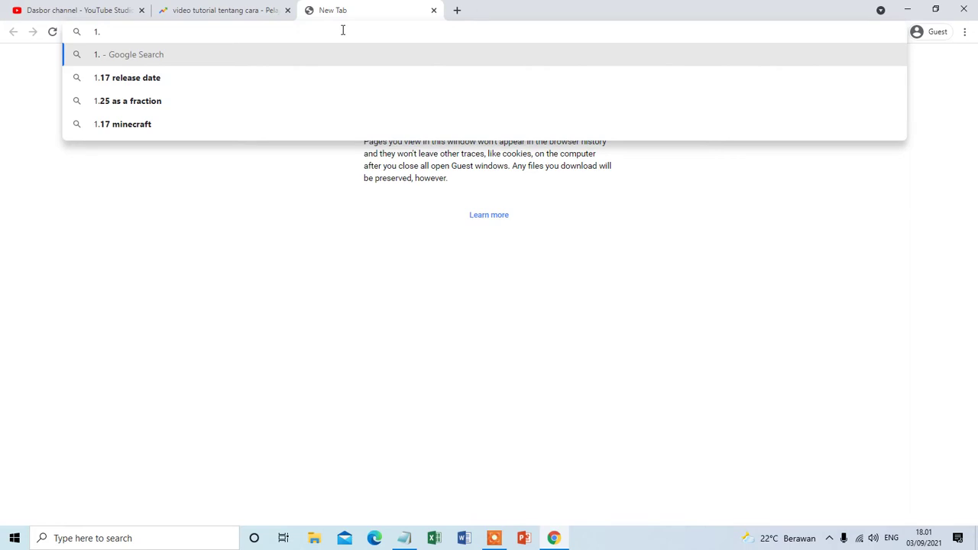
# Search the web for 'google' from the new tab's address bar.
pyautogui.press('BackSpace')
pyautogui.press('BackSpace')
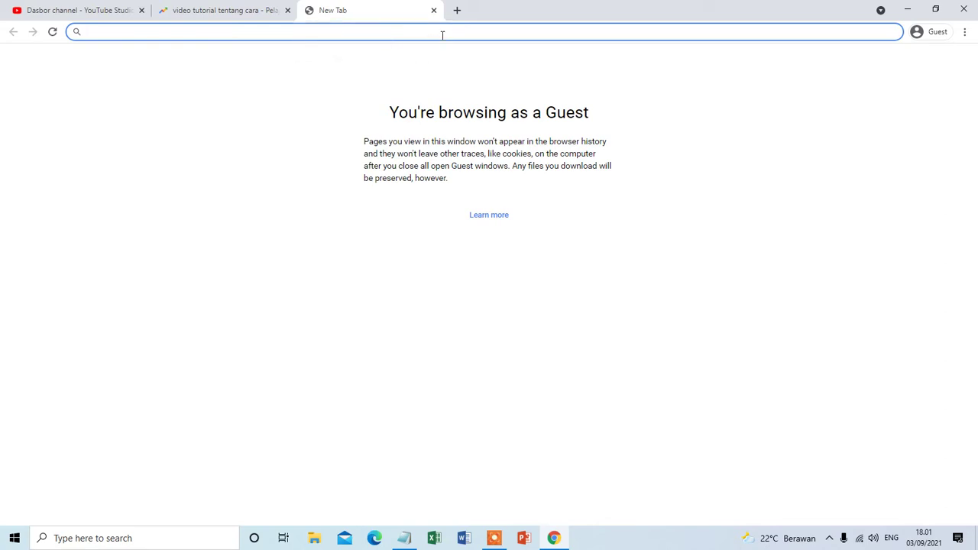
pyautogui.write('goog')
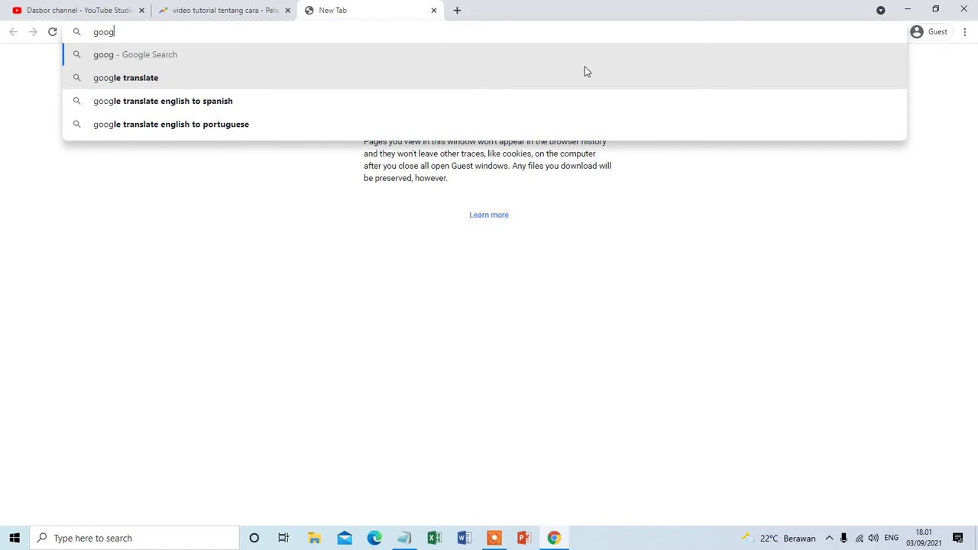
pyautogui.write('le')
pyautogui.press('Return')
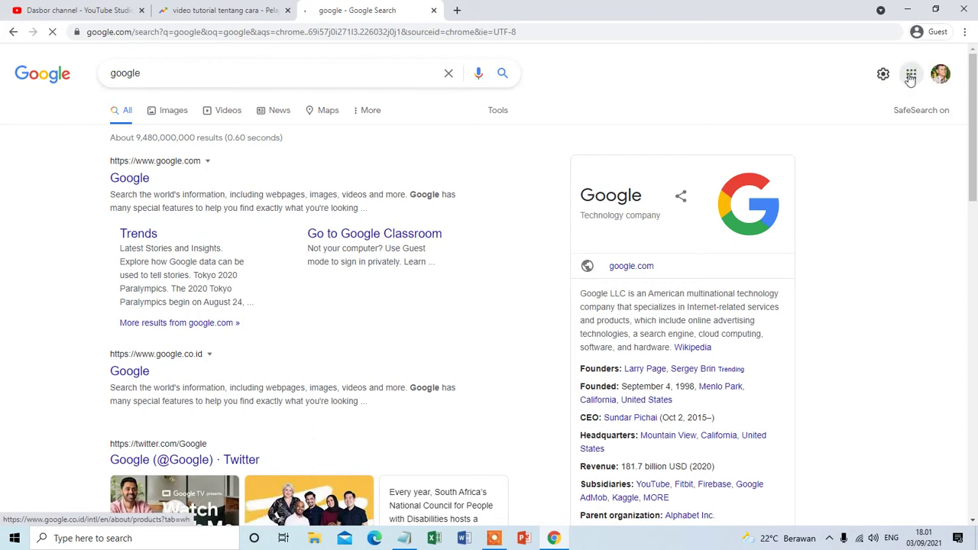
# Go to Google Drive through the Google apps grid on the results page.
pyautogui.click(911, 77)
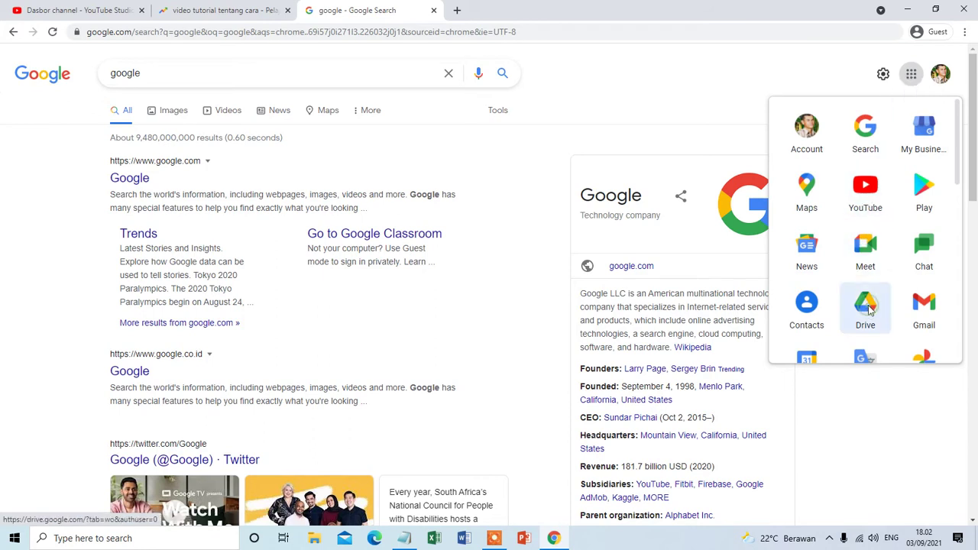
pyautogui.click(867, 306)
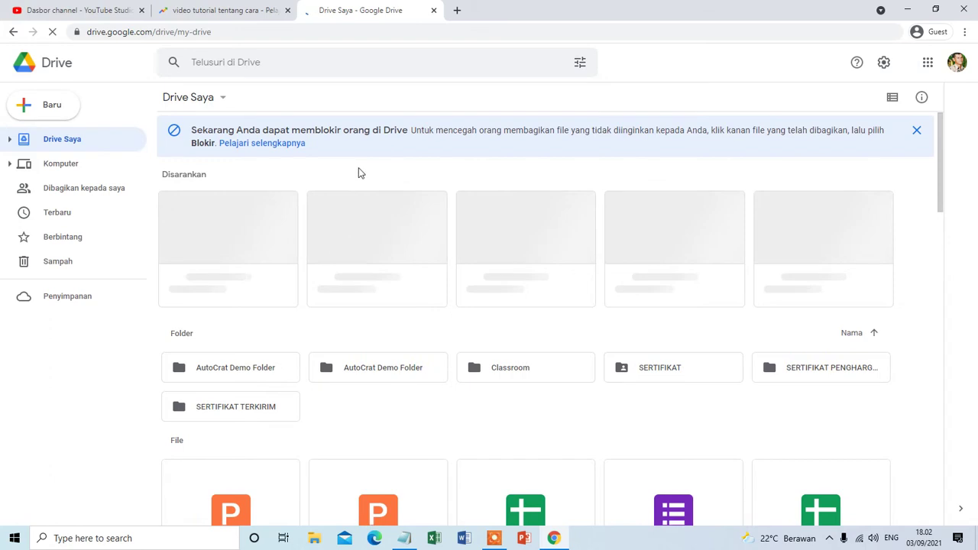
# Scroll down My Drive until the marketing education.pdf tile comes into view.
pyautogui.scroll(-3, 469, 192)
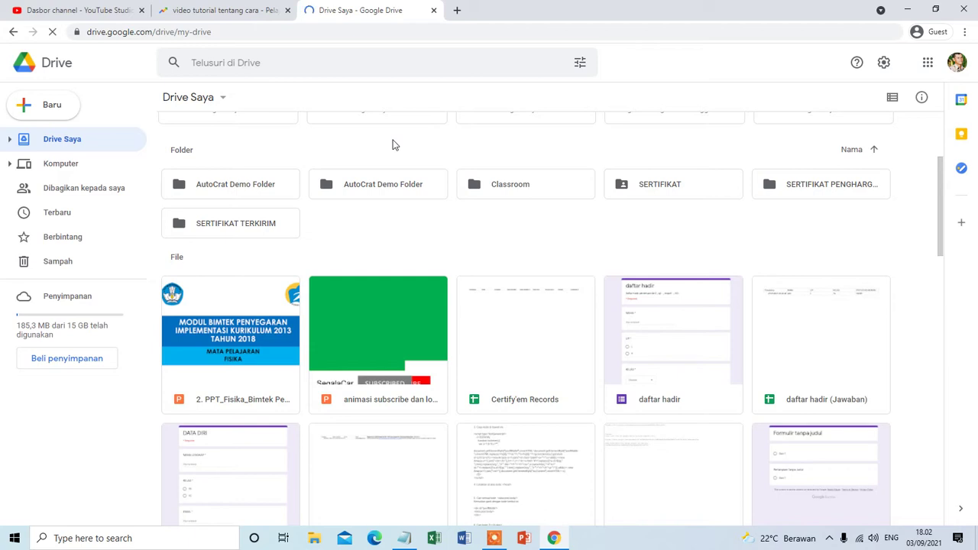
pyautogui.scroll(-3, 426, 245)
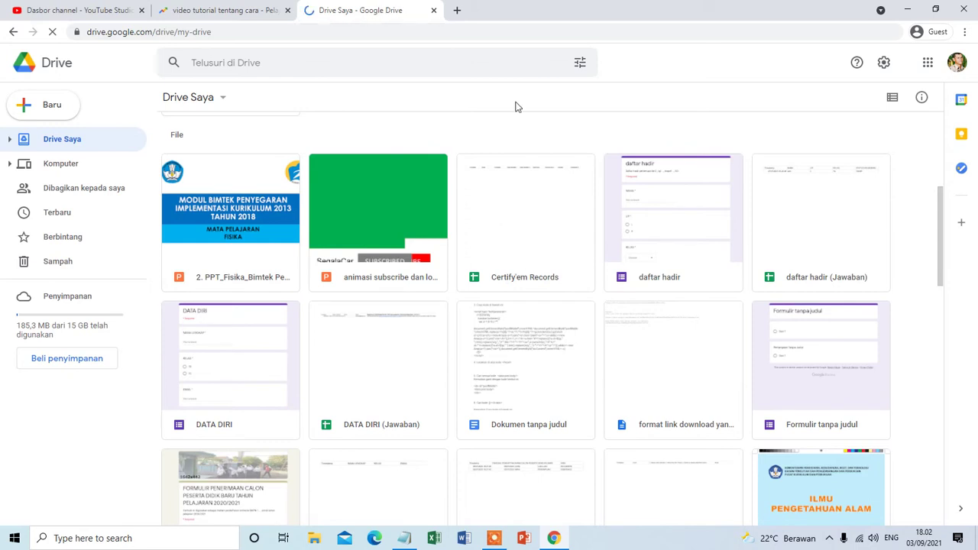
pyautogui.scroll(-2, 517, 142)
pyautogui.scroll(-3, 424, 192)
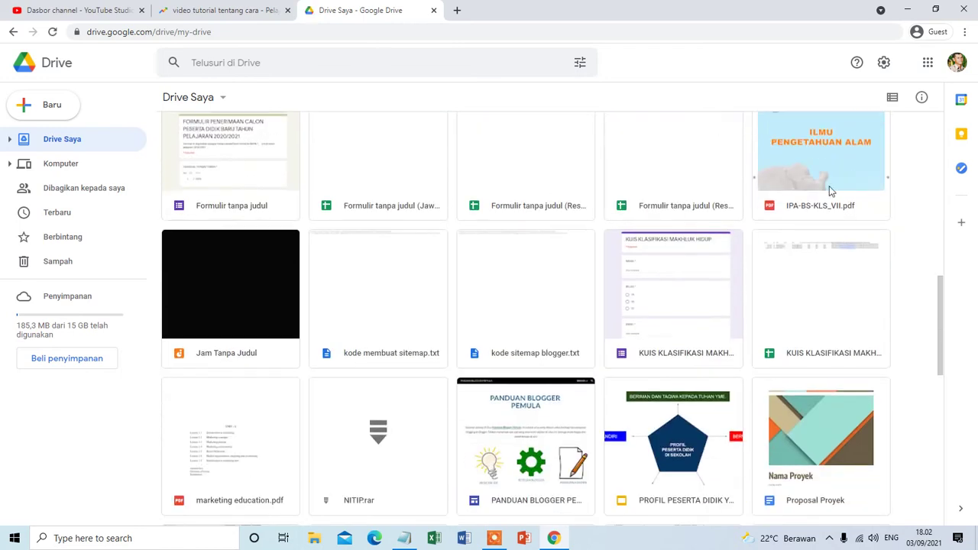
pyautogui.scroll(-1, 310, 405)
pyautogui.scroll(-1, 308, 406)
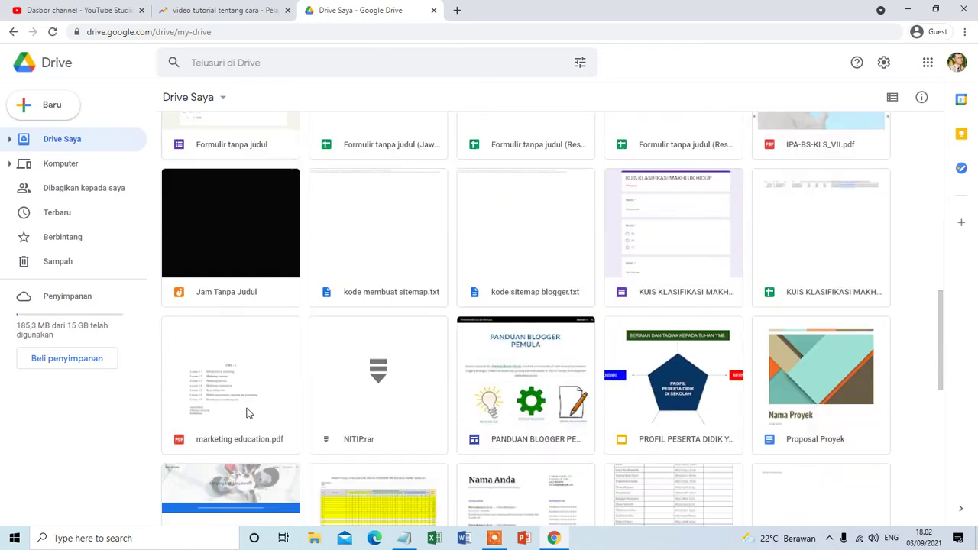
# Preview marketing education.pdf, opening on its Unit I lesson list, page 1 of 283.
pyautogui.doubleClick(229, 402)
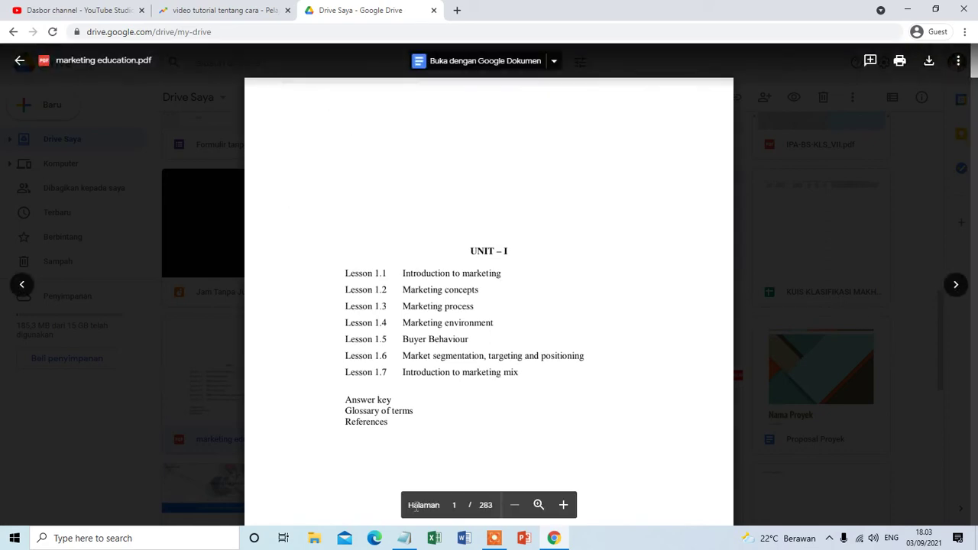
# Leave the PDF preview and bring up sharing for marketing education.pdf.
pyautogui.click(21, 63)
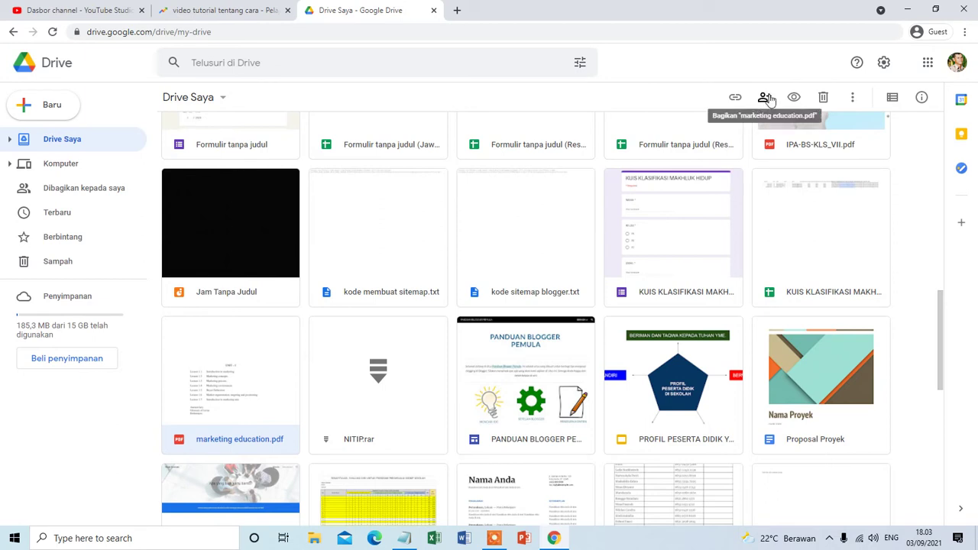
pyautogui.click(765, 99)
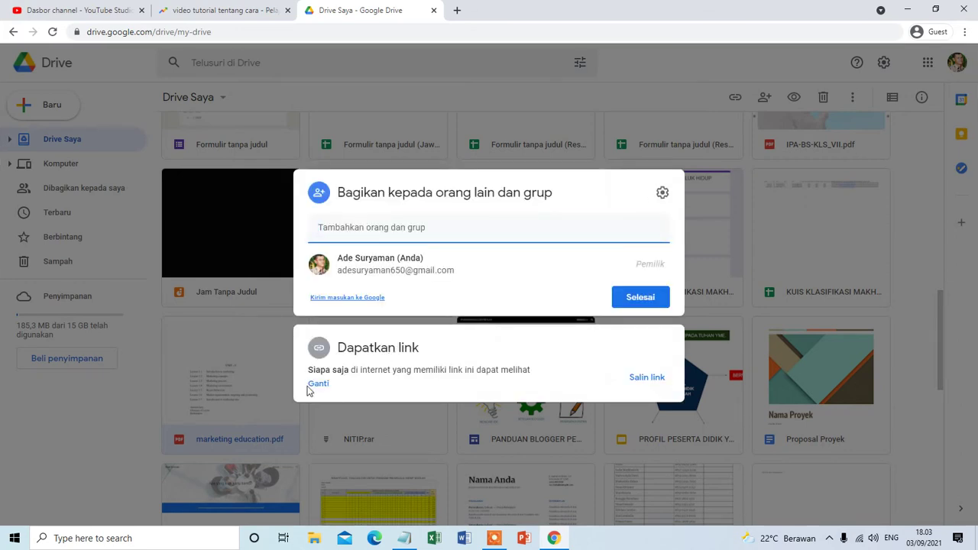
# Change access to 'Siapa saja yang memiliki link', copy the link, and finish with Selesai.
pyautogui.click(320, 384)
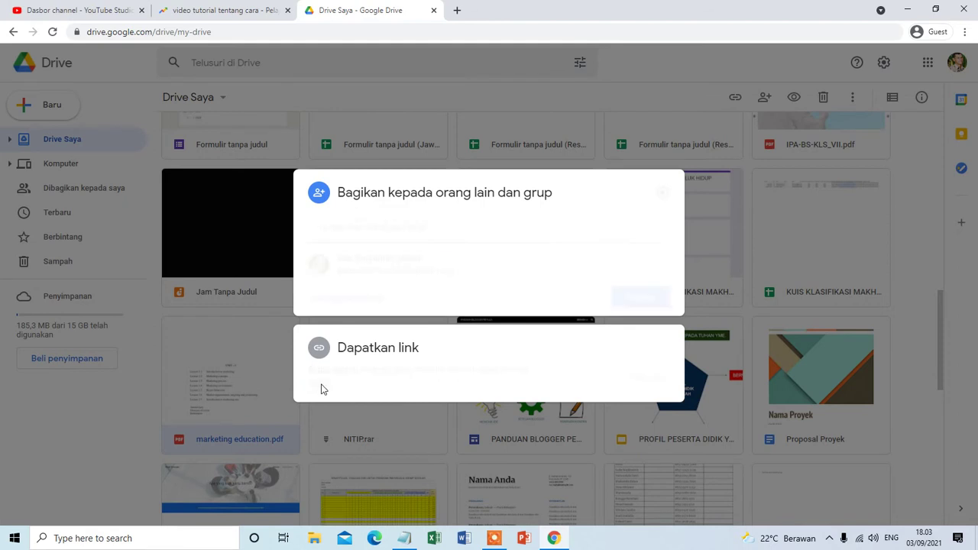
pyautogui.click(446, 309)
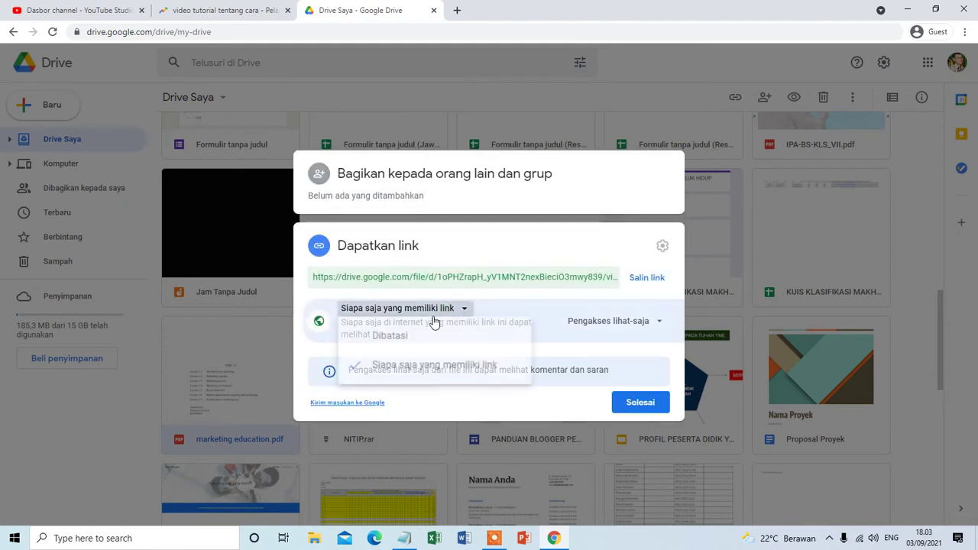
pyautogui.click(401, 338)
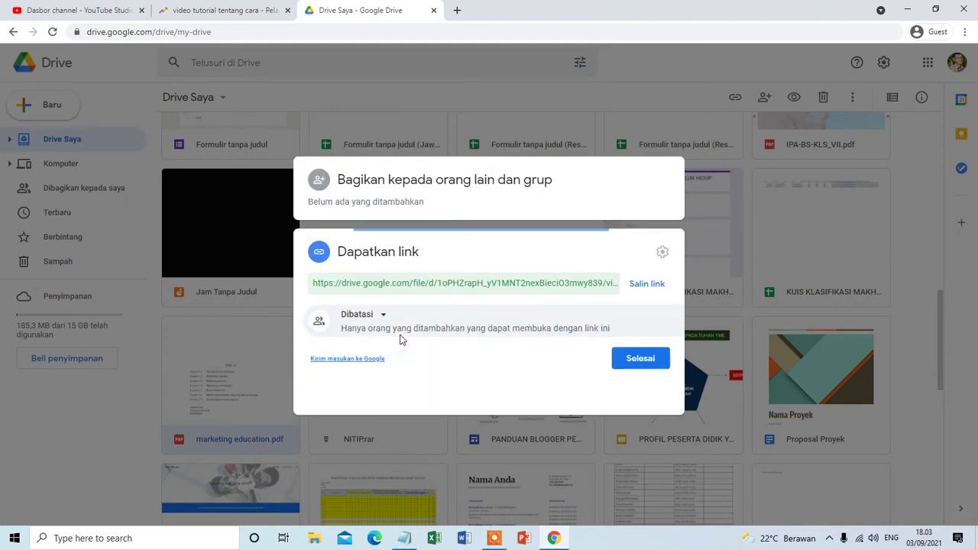
pyautogui.click(384, 337)
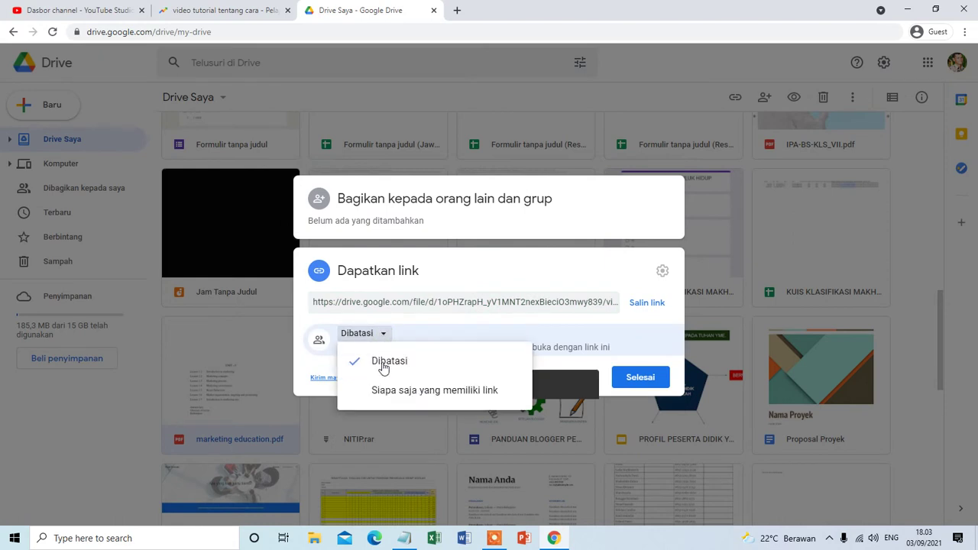
pyautogui.click(419, 391)
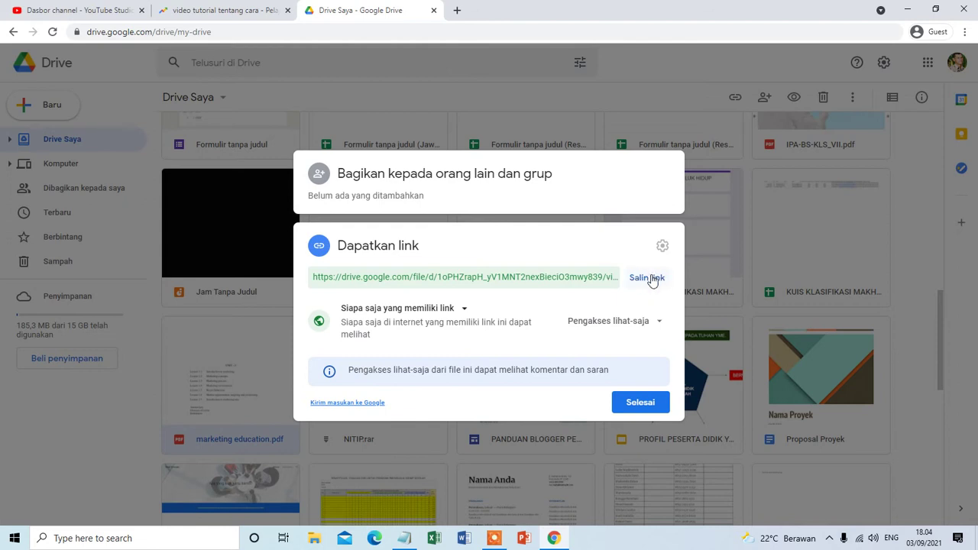
pyautogui.click(651, 280)
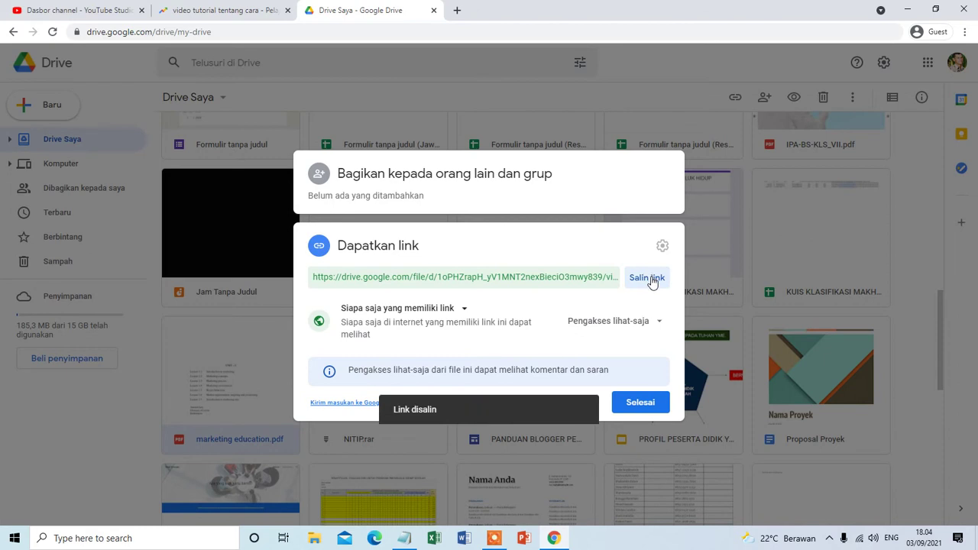
pyautogui.click(640, 409)
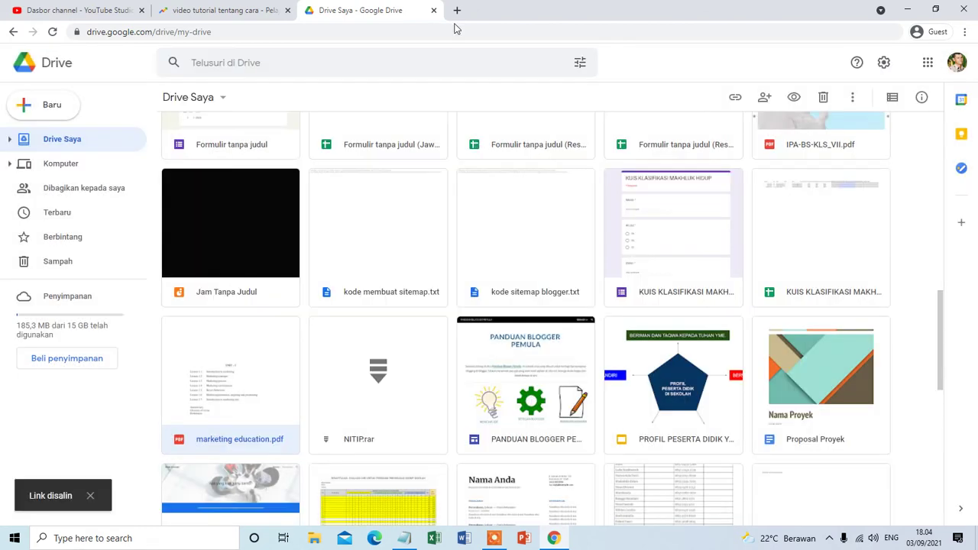
# Paste the copied marketing education.pdf share link into a new tab and load it.
pyautogui.click(457, 10)
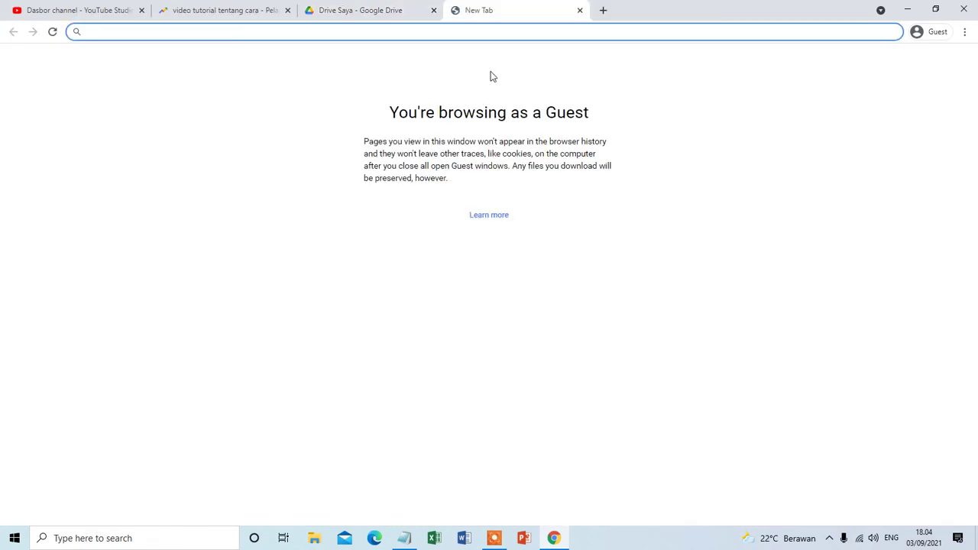
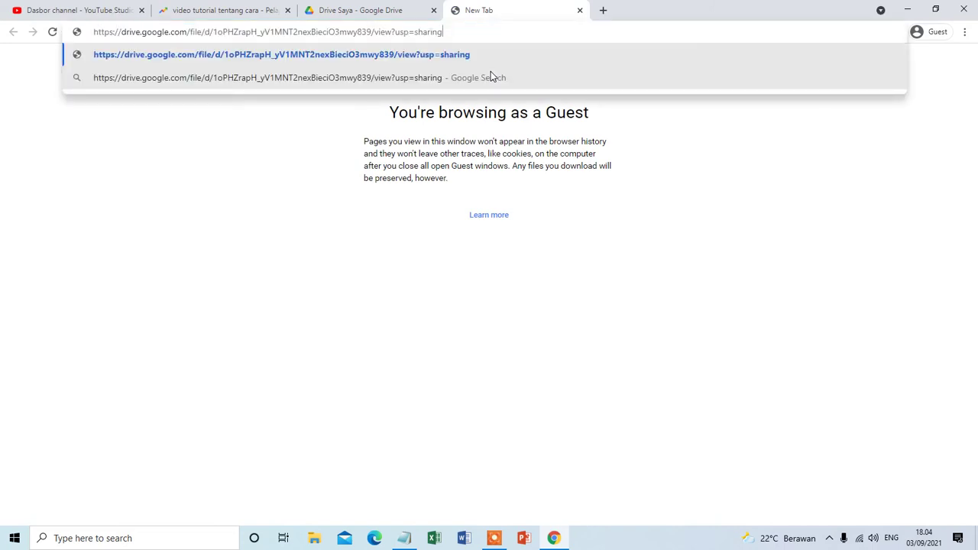
pyautogui.press('Return')
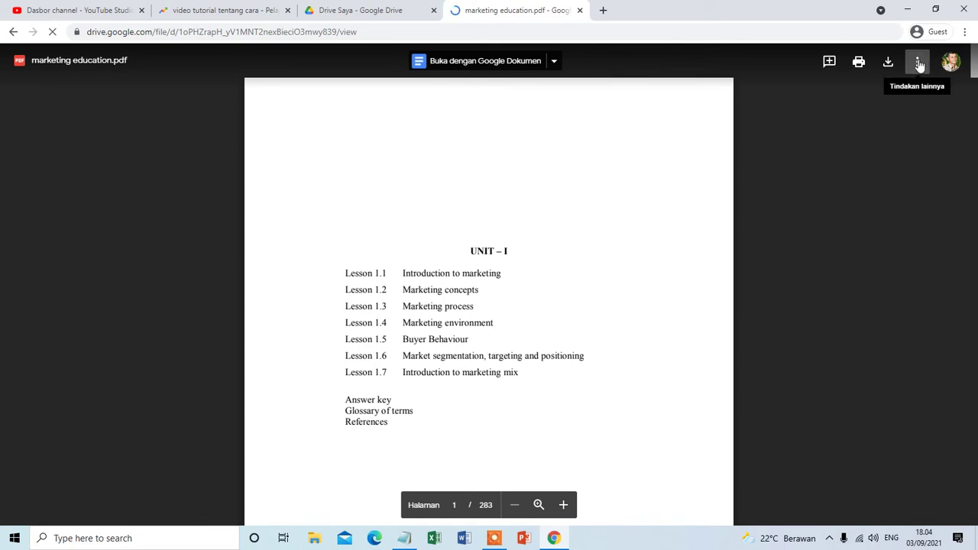
# Copy the PDF's iframe code from 'Sematkan item...' and dismiss the dialog with Oke.
pyautogui.click(920, 66)
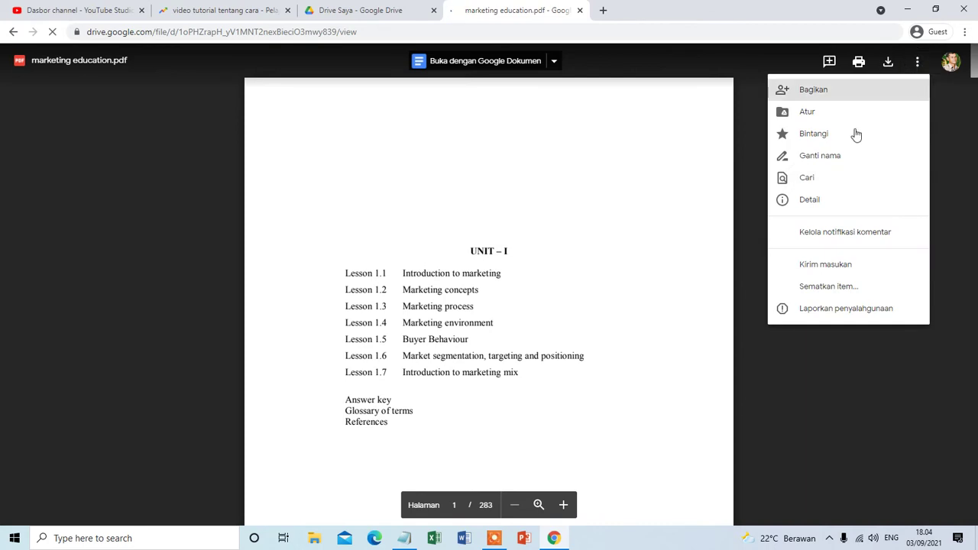
pyautogui.click(853, 289)
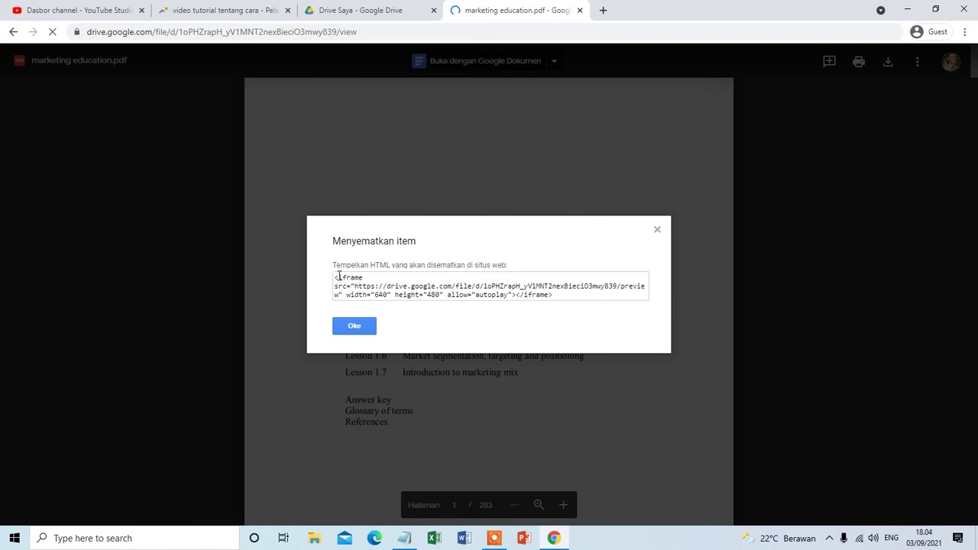
pyautogui.moveTo(335, 277); pyautogui.dragTo(561, 298)
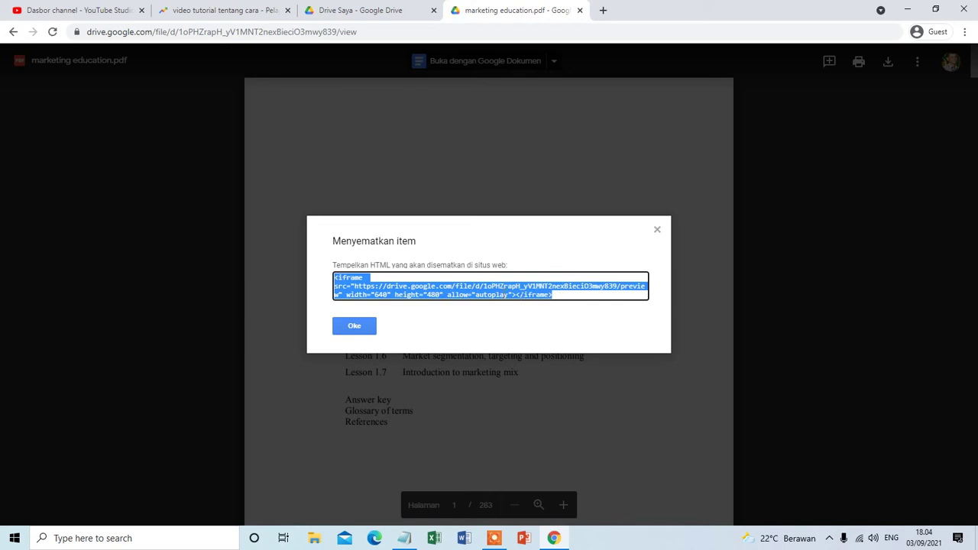
pyautogui.rightClick(503, 294)
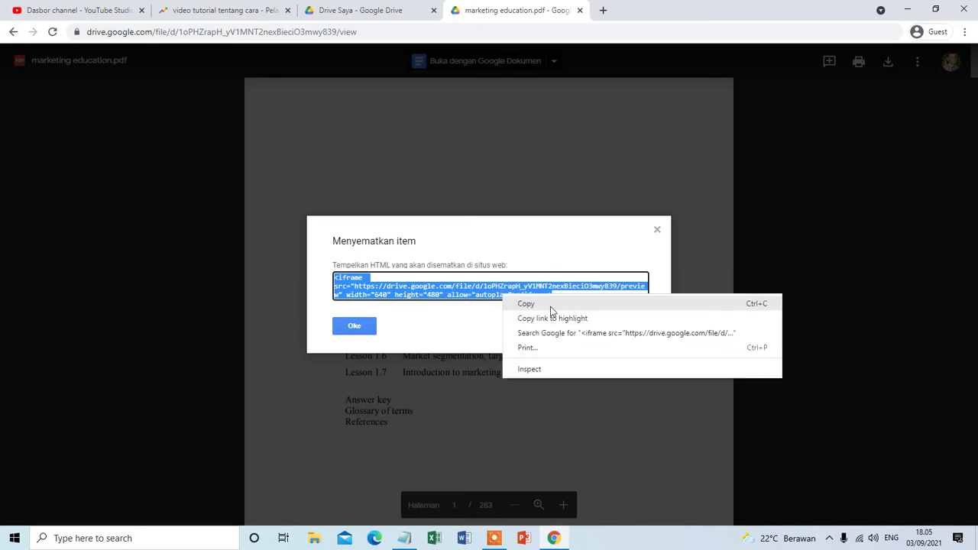
pyautogui.click(546, 306)
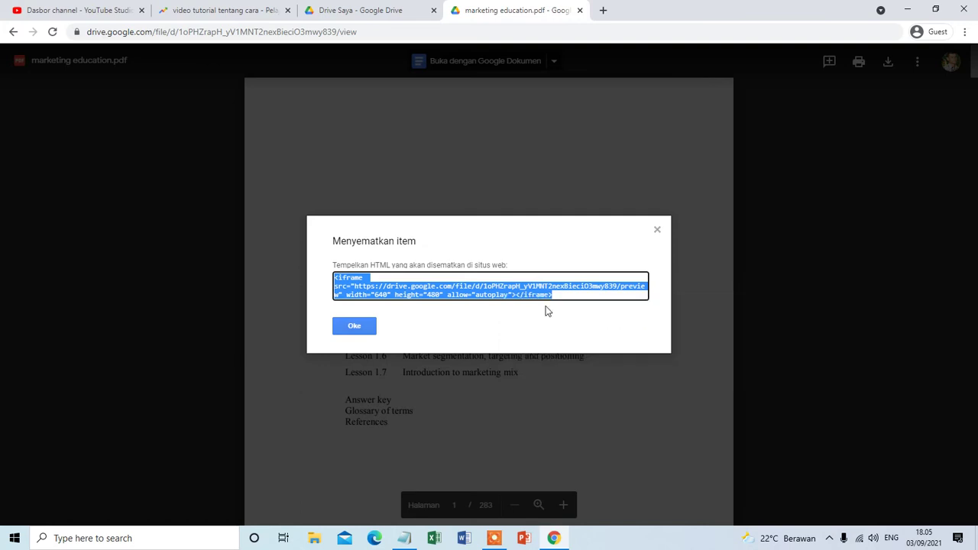
pyautogui.click(358, 328)
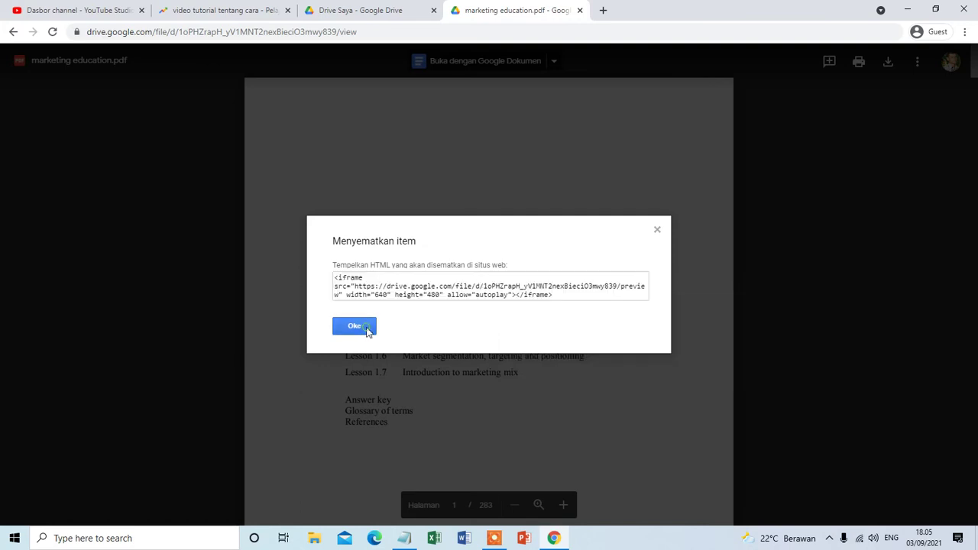
# Go to blogger.com in another new browser tab.
pyautogui.click(603, 10)
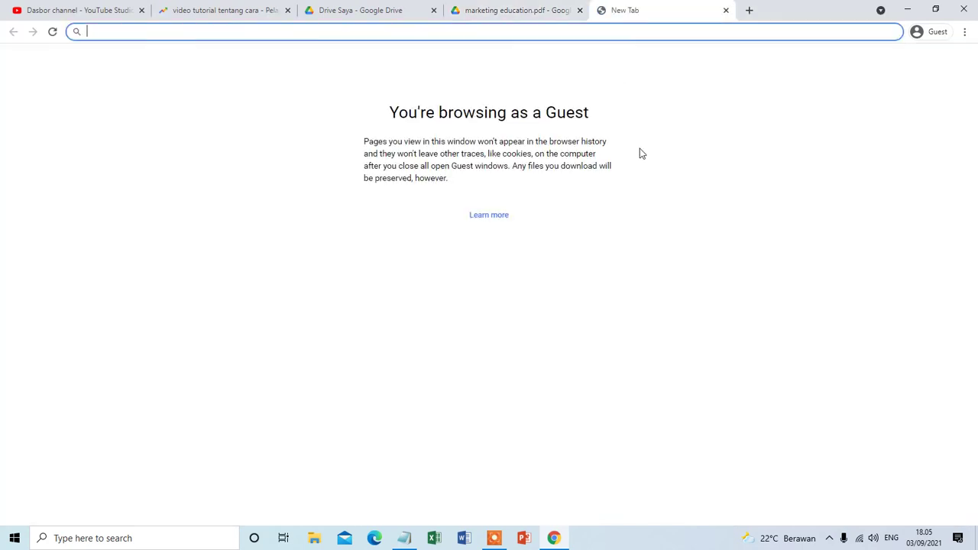
pyautogui.write('blogger')
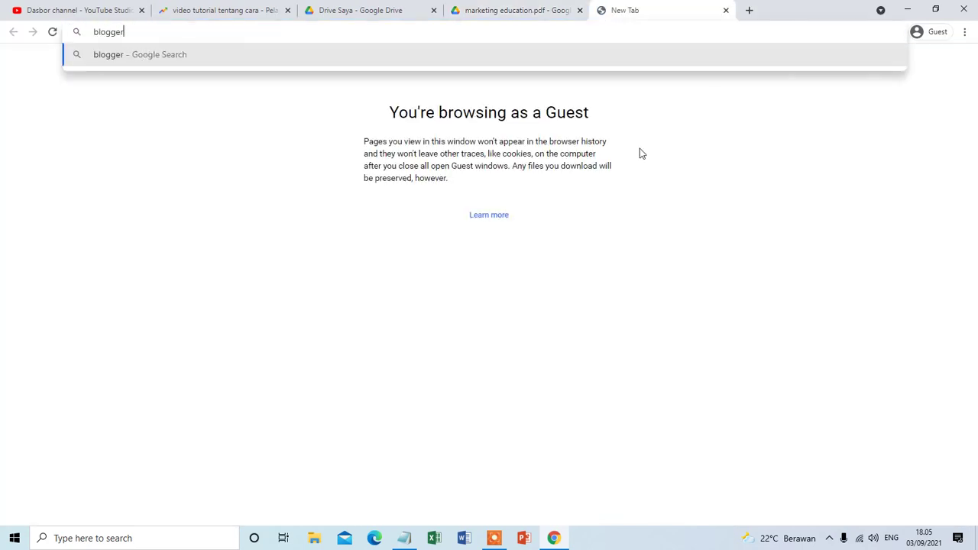
pyautogui.write('.com')
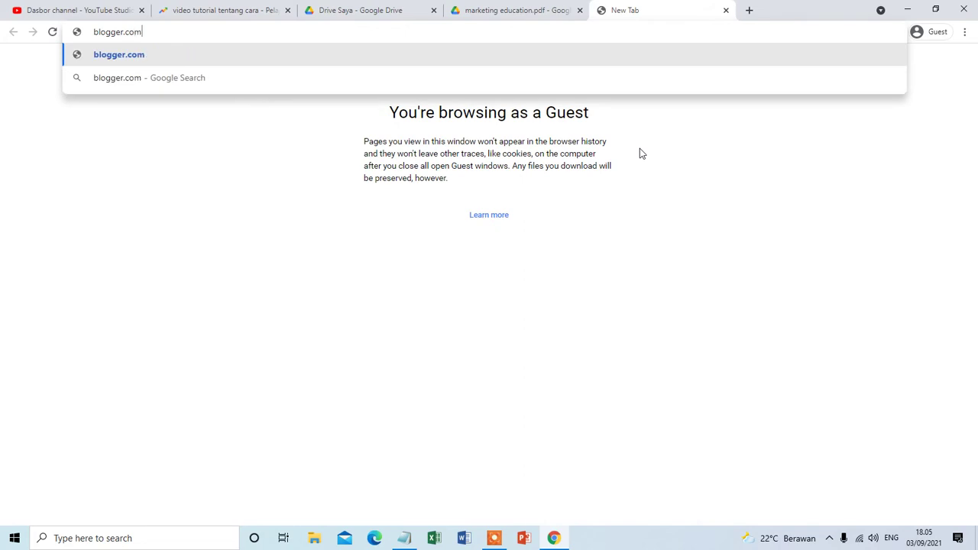
pyautogui.press('Return')
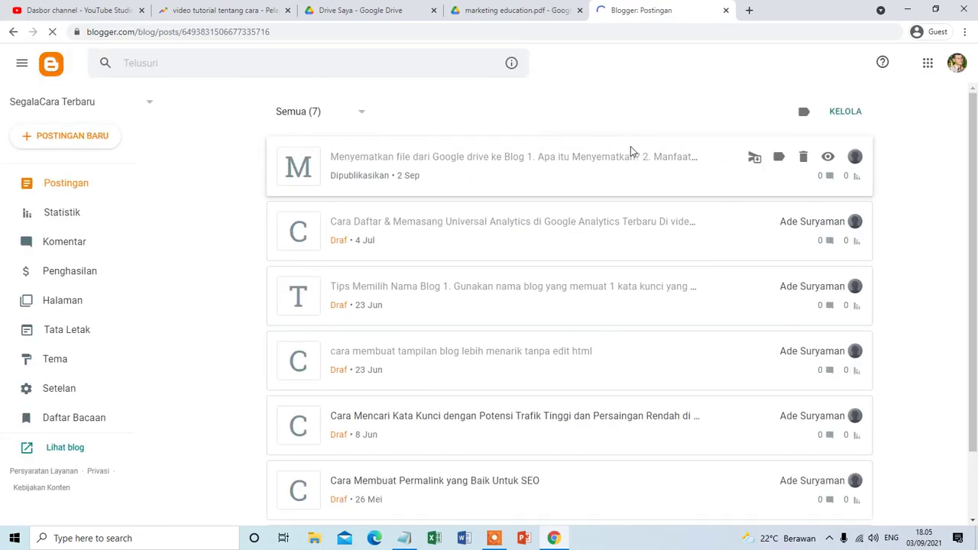
# Start a new blog post and place the cursor in the empty body in compose view.
pyautogui.click(89, 139)
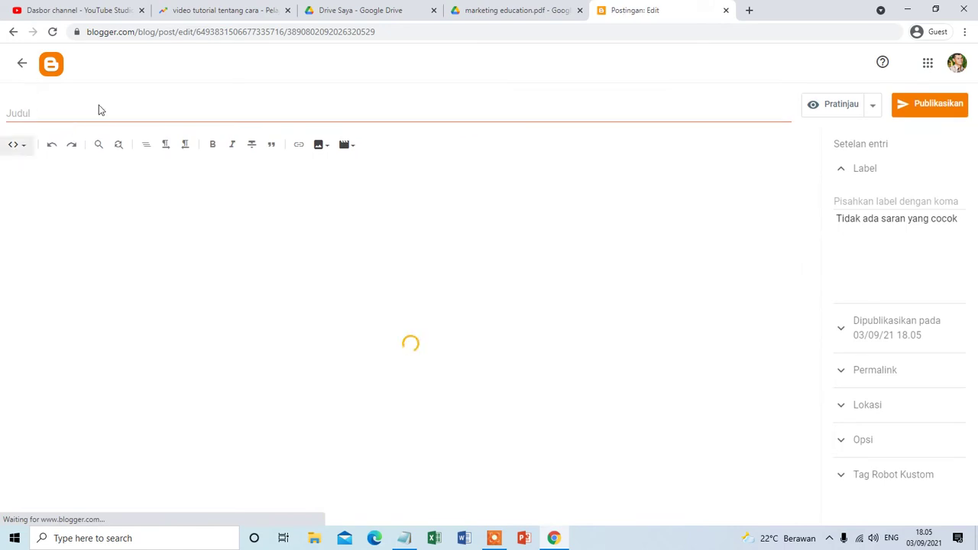
pyautogui.click(19, 145)
pyautogui.click(36, 178)
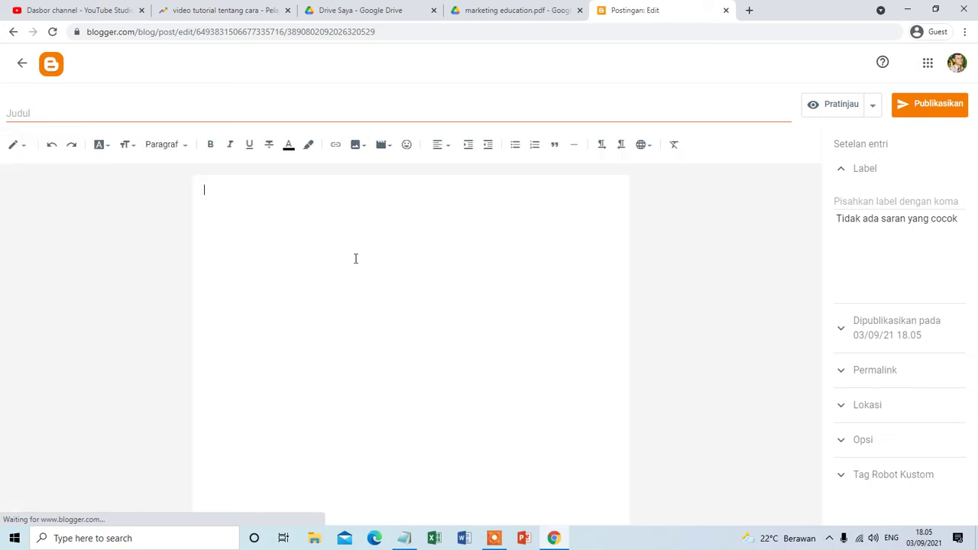
pyautogui.click(229, 207)
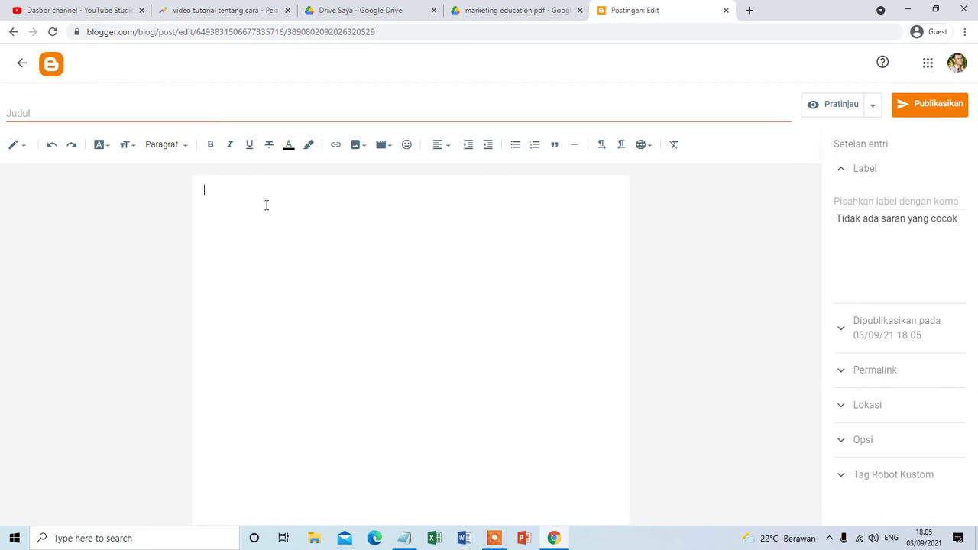
# In HTML view, replace the <p>&nbsp;</p> placeholder with the Google Drive iframe embed code.
pyautogui.click(26, 150)
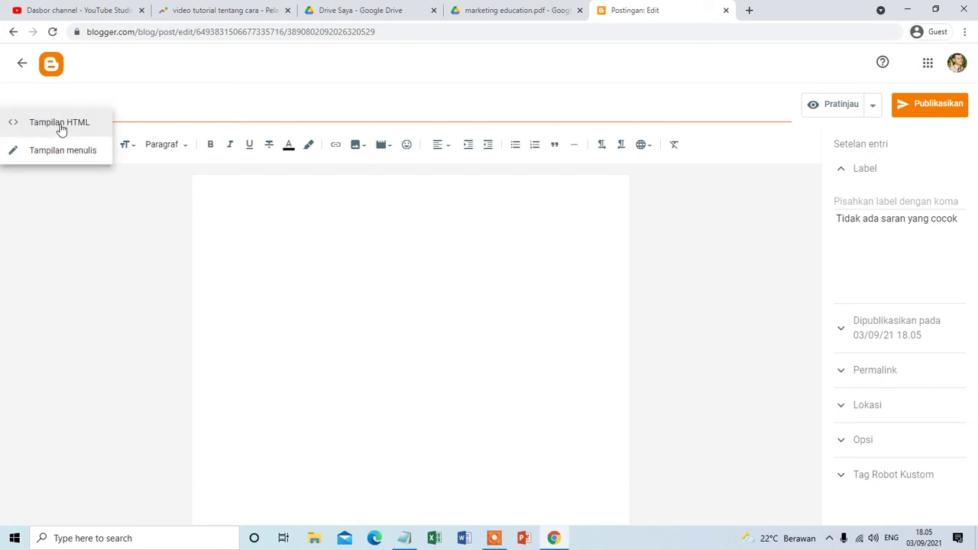
pyautogui.click(31, 123)
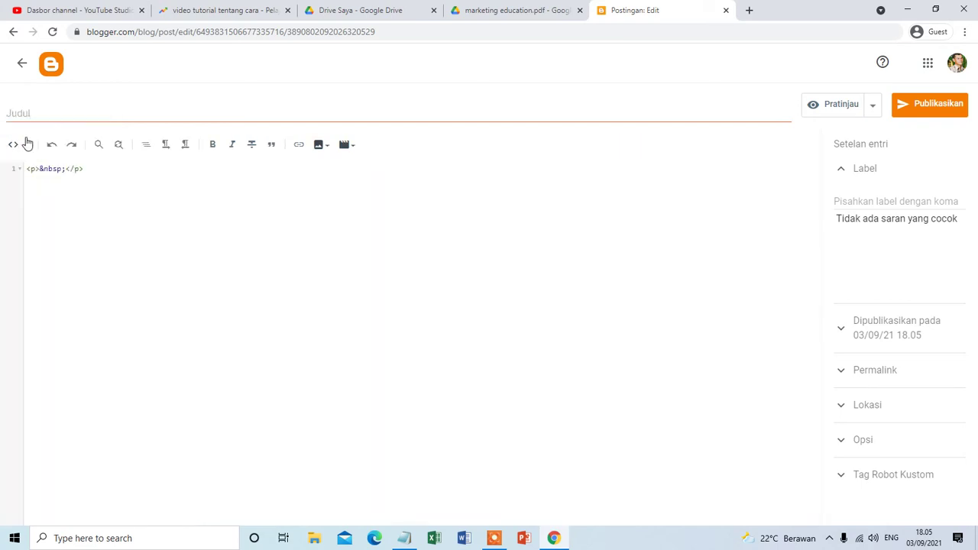
pyautogui.hotkey('ctrl', 'a')
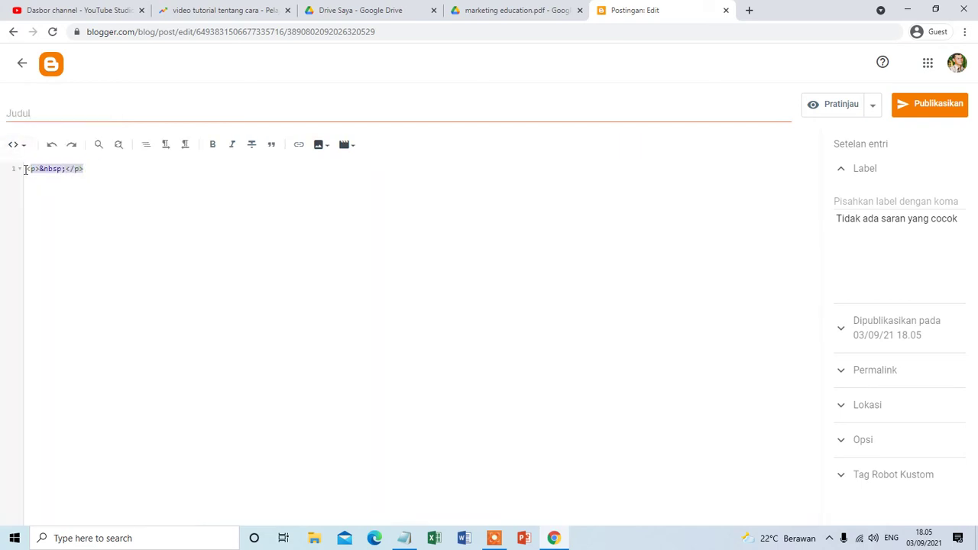
pyautogui.press('Delete')
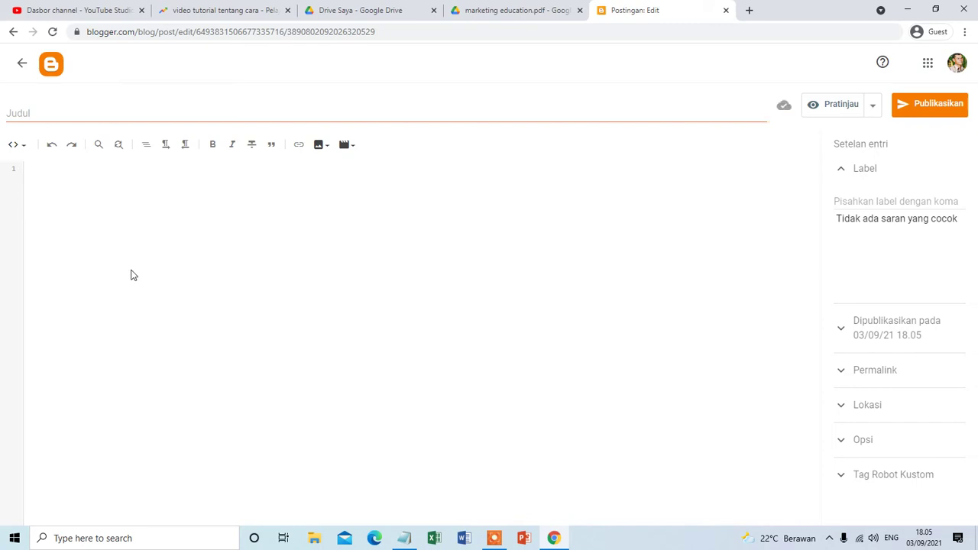
pyautogui.hotkey('ctrl', 'v')
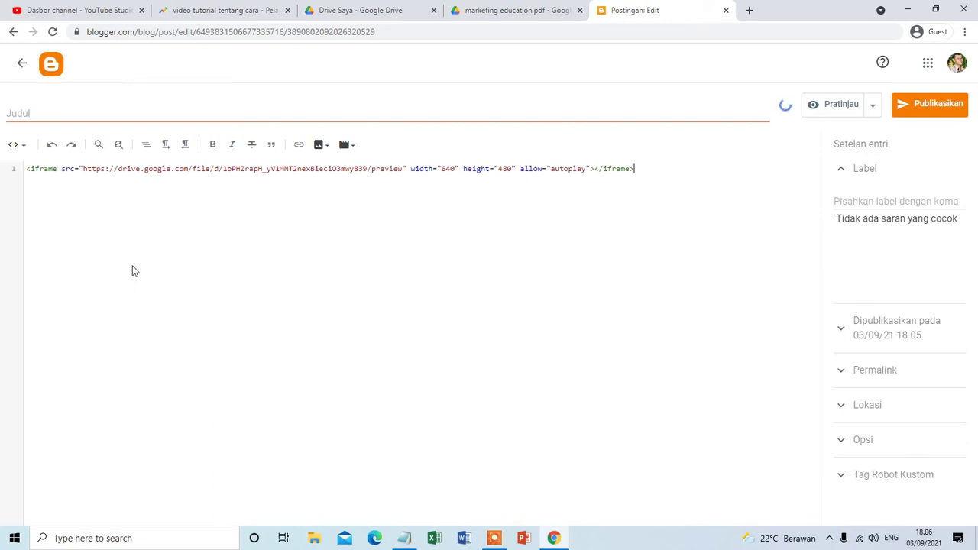
# In compose view, delete the embedded video frame and paste the iframe code as body text.
pyautogui.click(20, 147)
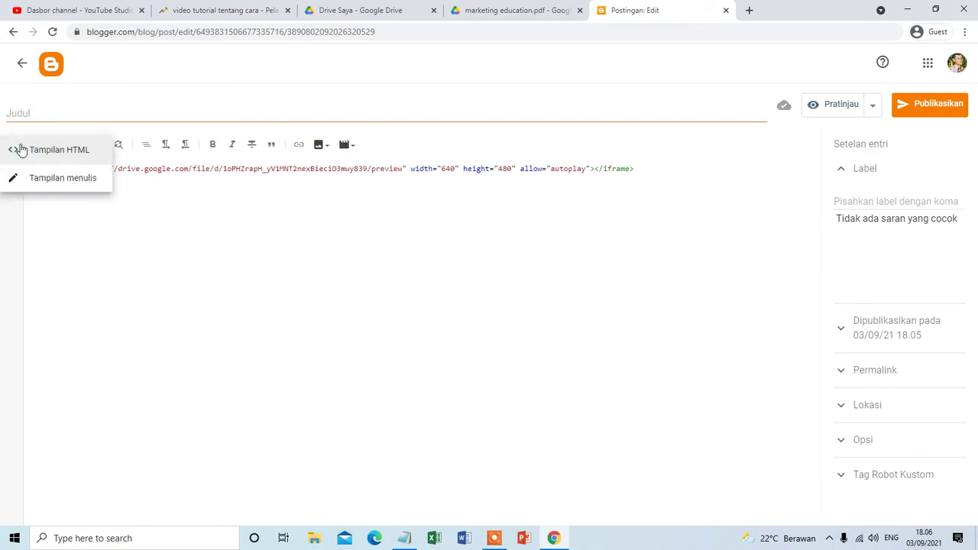
pyautogui.click(15, 189)
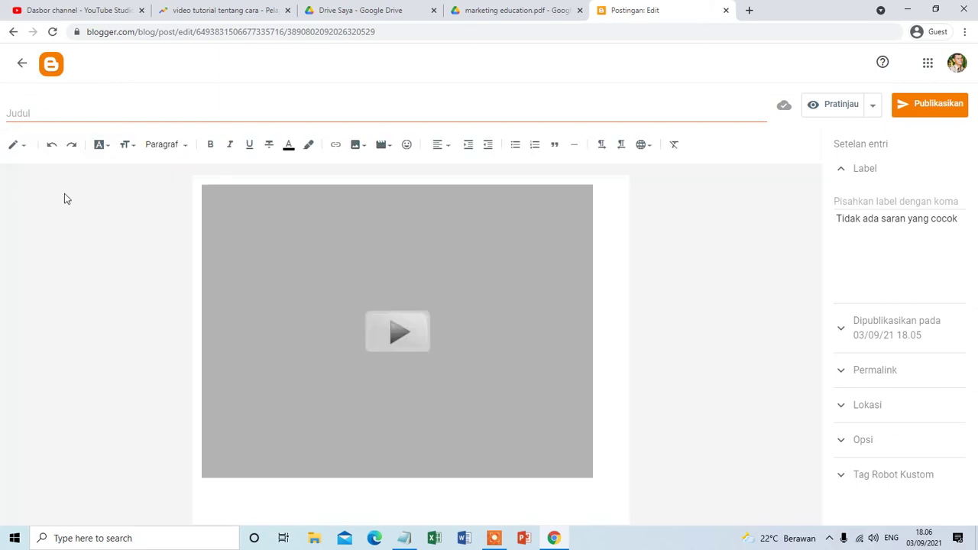
pyautogui.click(396, 496)
pyautogui.hotkey('ctrl', 'a')
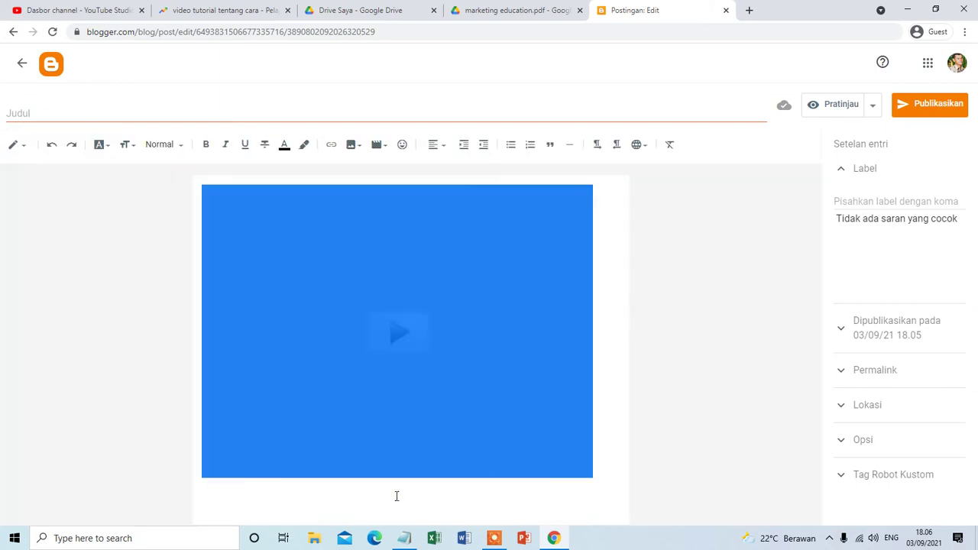
pyautogui.press('Delete')
pyautogui.hotkey('ctrl', 'v')
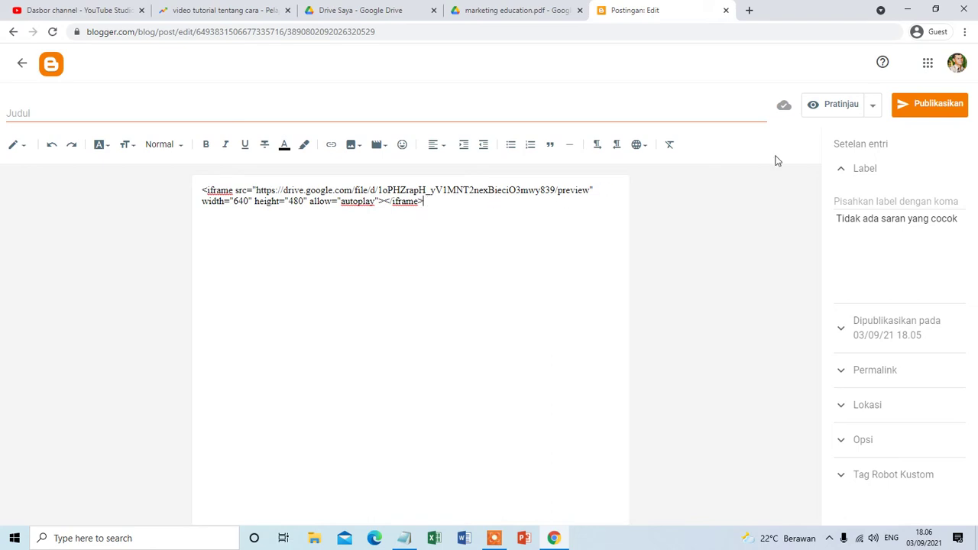
# Preview the post, scroll through it, then close the preview tab.
pyautogui.click(827, 104)
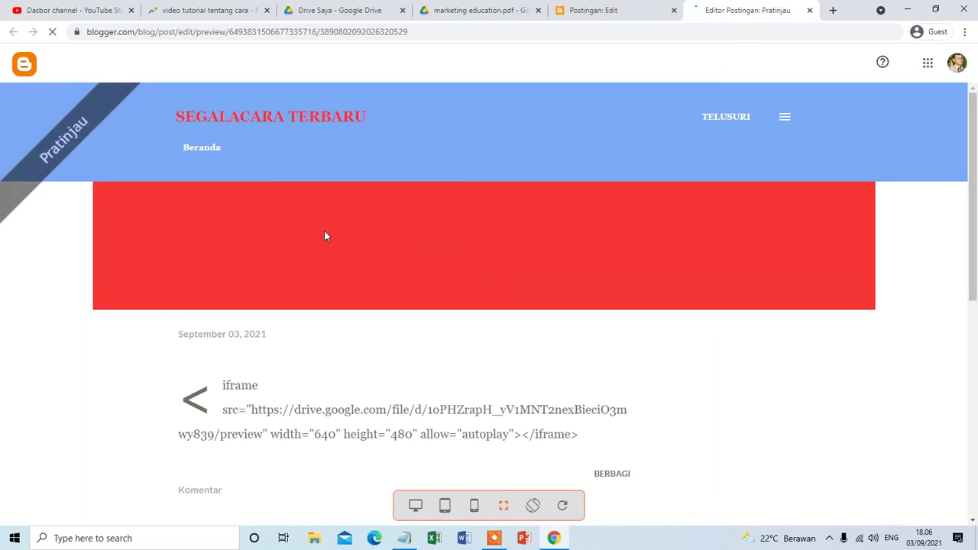
pyautogui.scroll(-3, 325, 231)
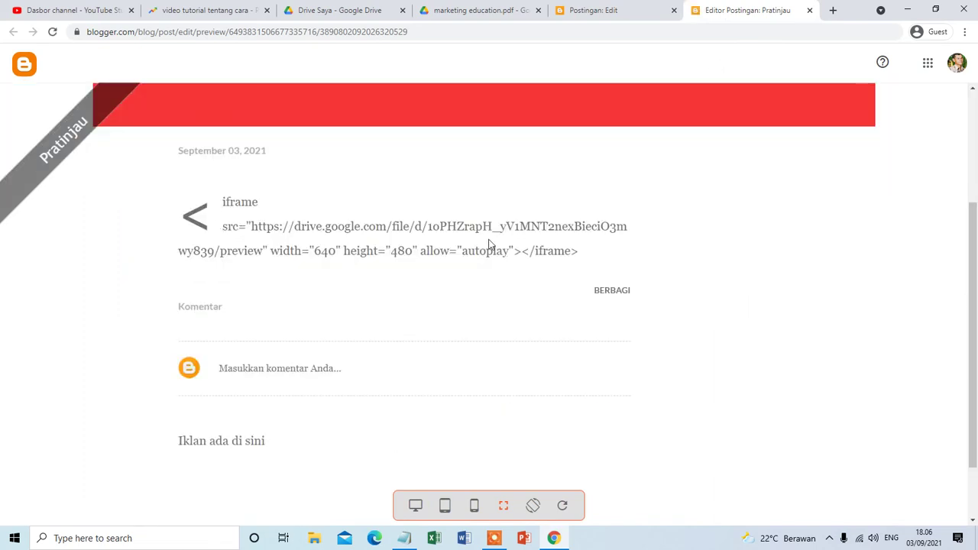
pyautogui.click(810, 11)
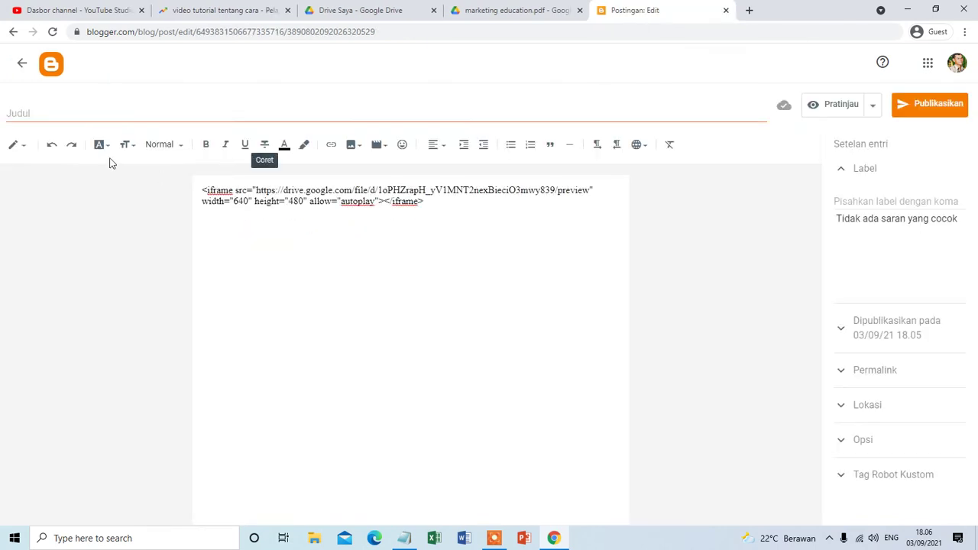
# In HTML view, delete the escaped &lt;iframe line and paste the Drive iframe embed code.
pyautogui.click(18, 146)
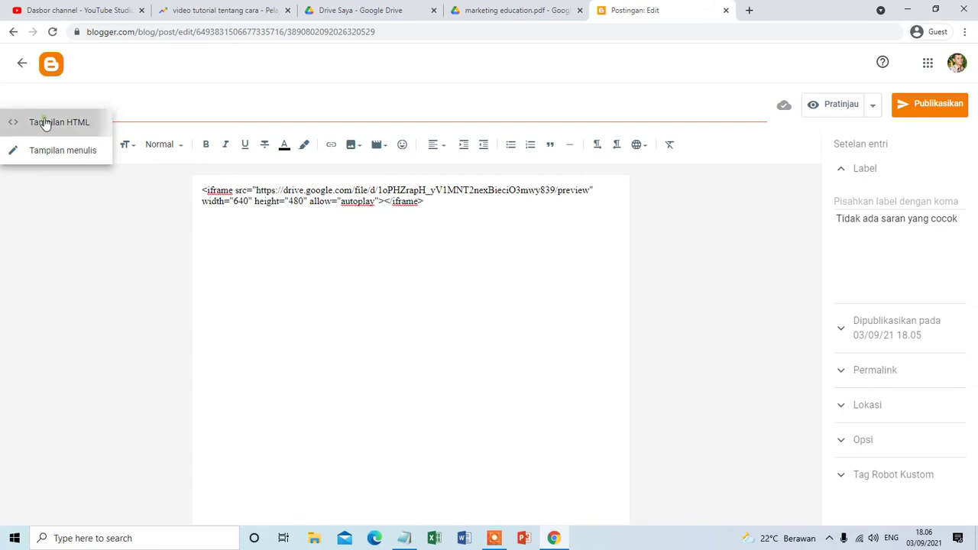
pyautogui.click(46, 124)
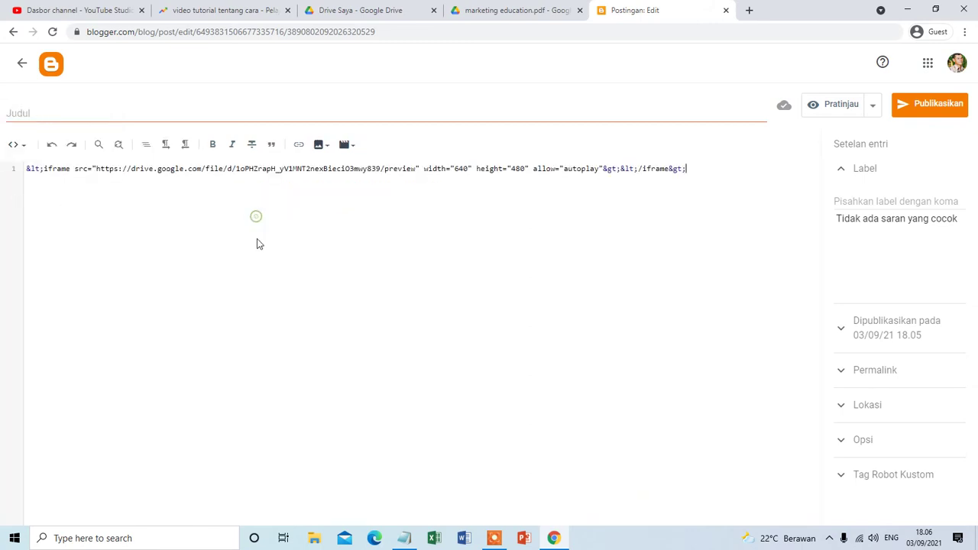
pyautogui.moveTo(700, 168); pyautogui.dragTo(23, 167)
pyautogui.press('BackSpace')
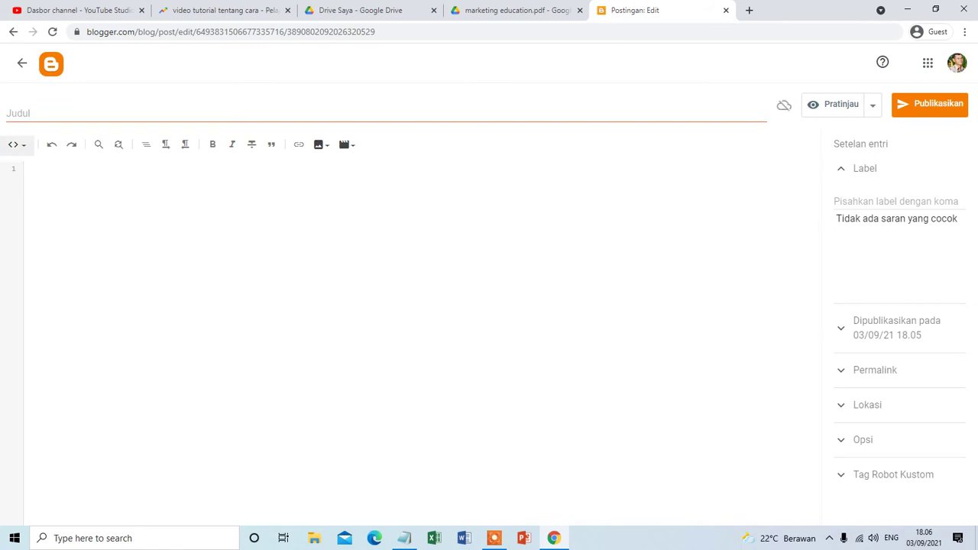
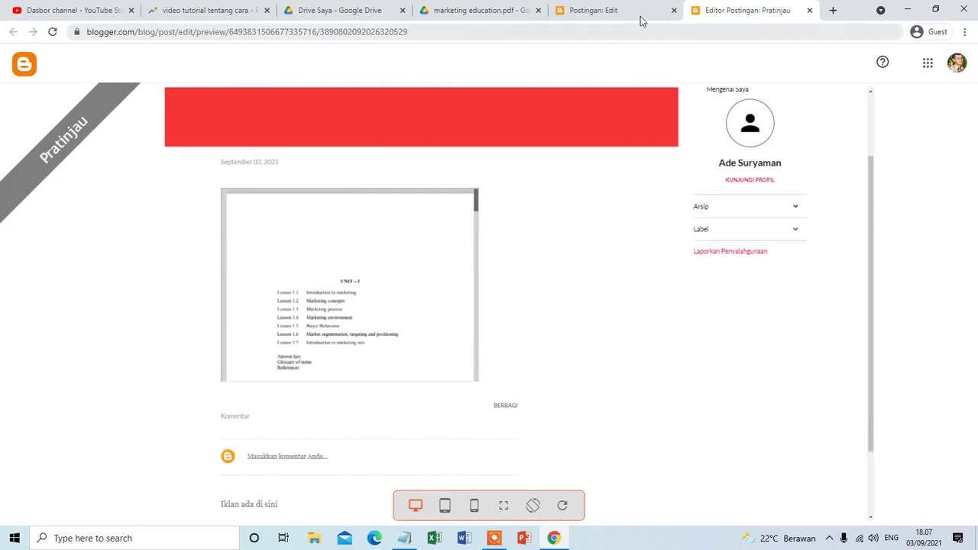
# Return to the Postingan: Edit tab holding the post's HTML with the 640x480 Drive iframe.
pyautogui.click(635, 14)
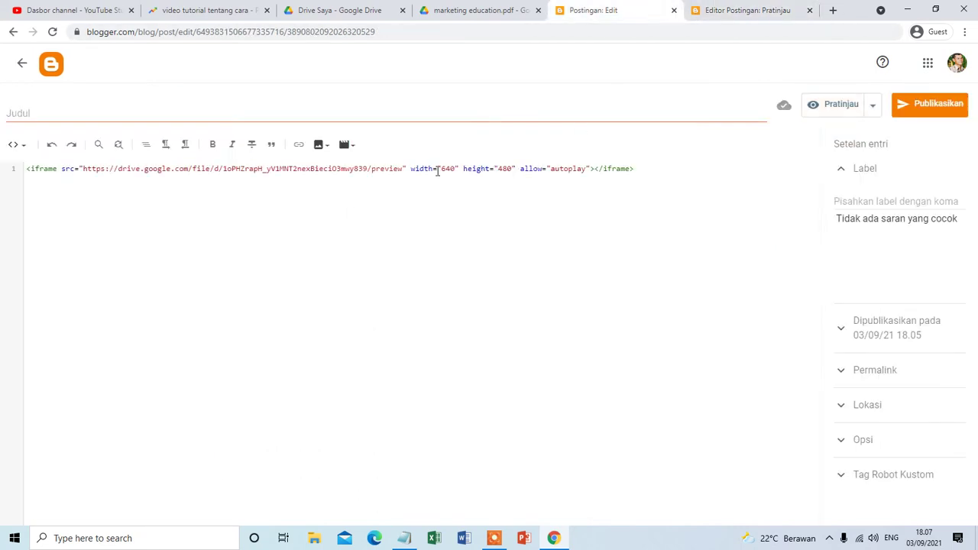
# Change the Drive iframe width from 640 to 100% and preview the post.
pyautogui.moveTo(442, 169); pyautogui.dragTo(455, 170)
pyautogui.press('BackSpace')
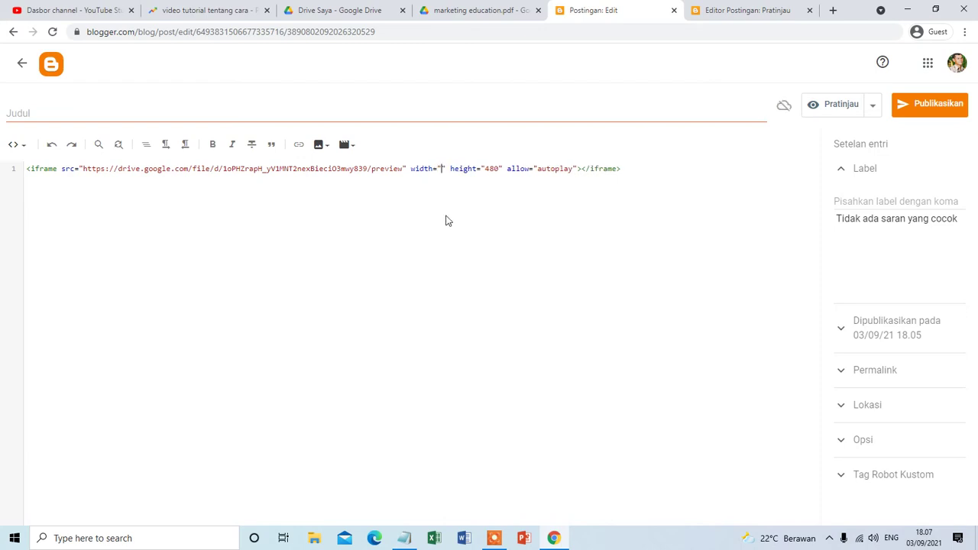
pyautogui.write('1')
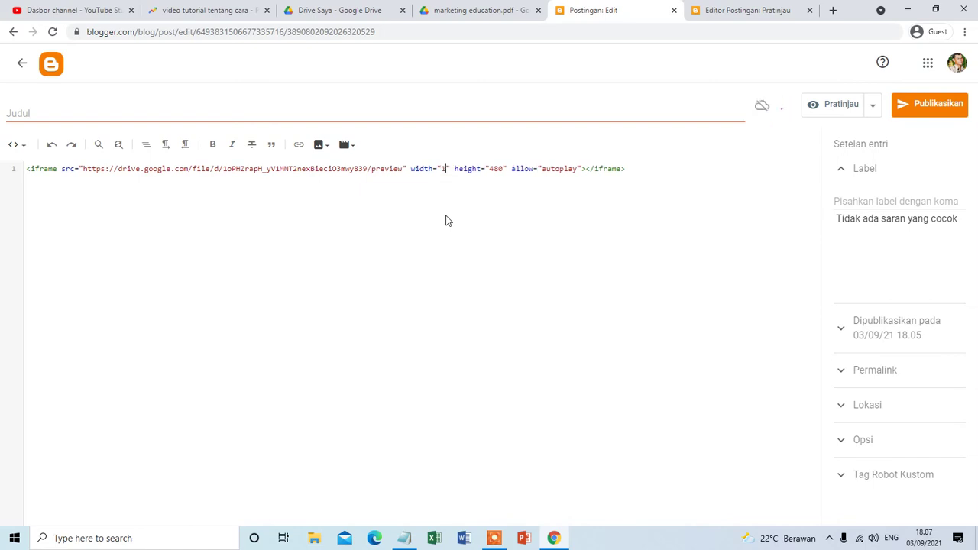
pyautogui.write('00')
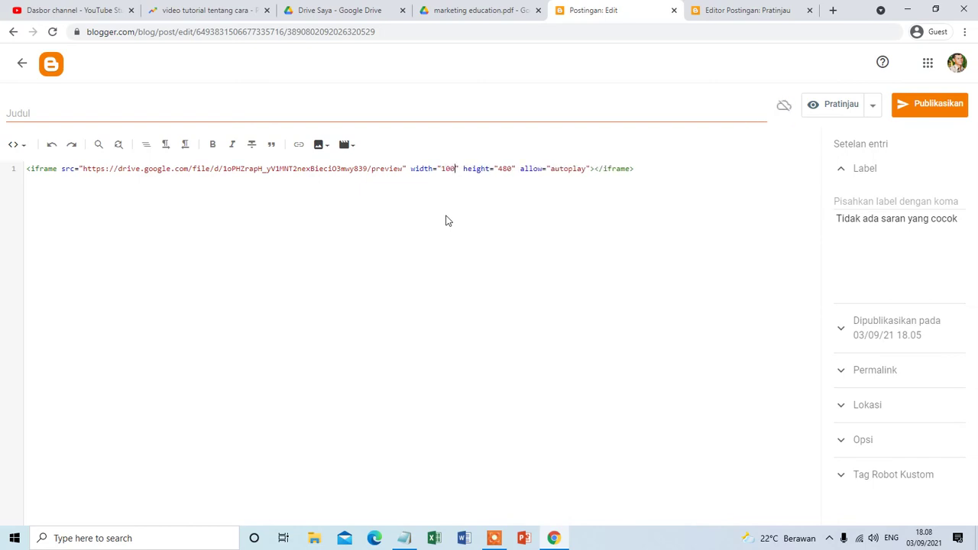
pyautogui.write('%')
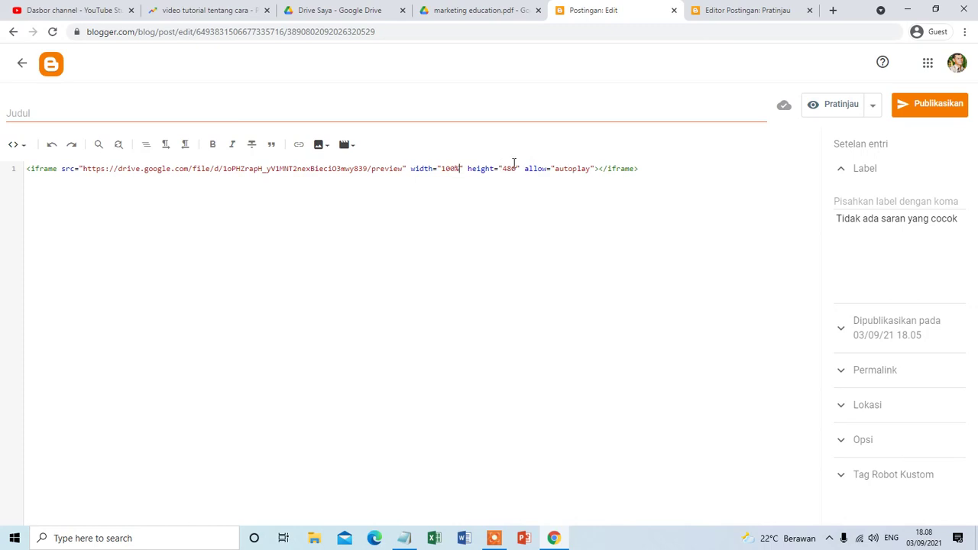
pyautogui.click(832, 115)
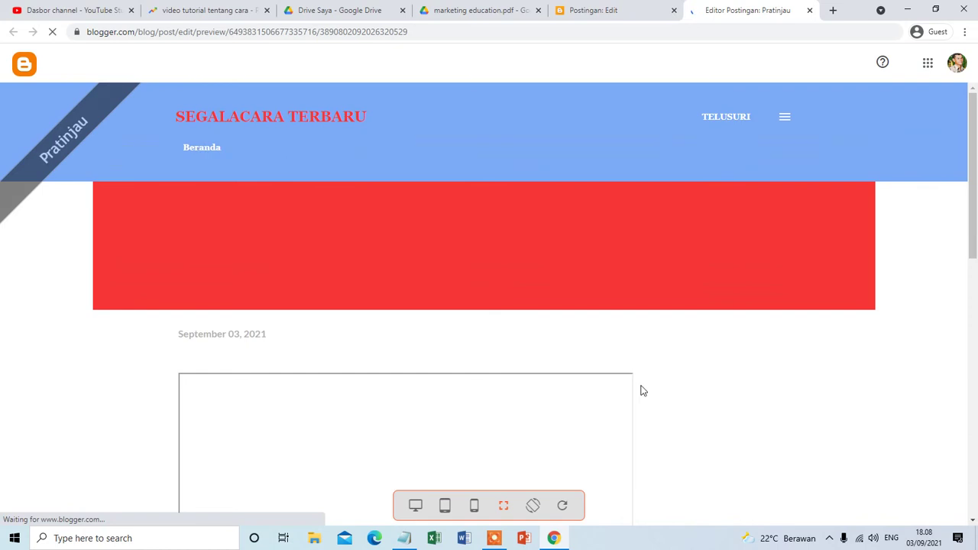
# Scroll the preview to check the wider PDF embed, then go back to the HTML editor.
pyautogui.scroll(-3, 328, 301)
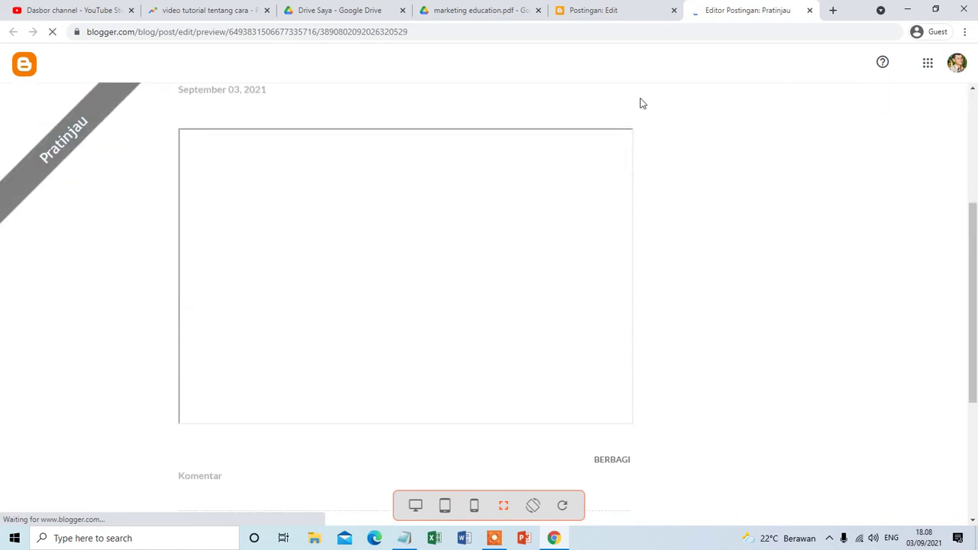
pyautogui.scroll(1, 638, 164)
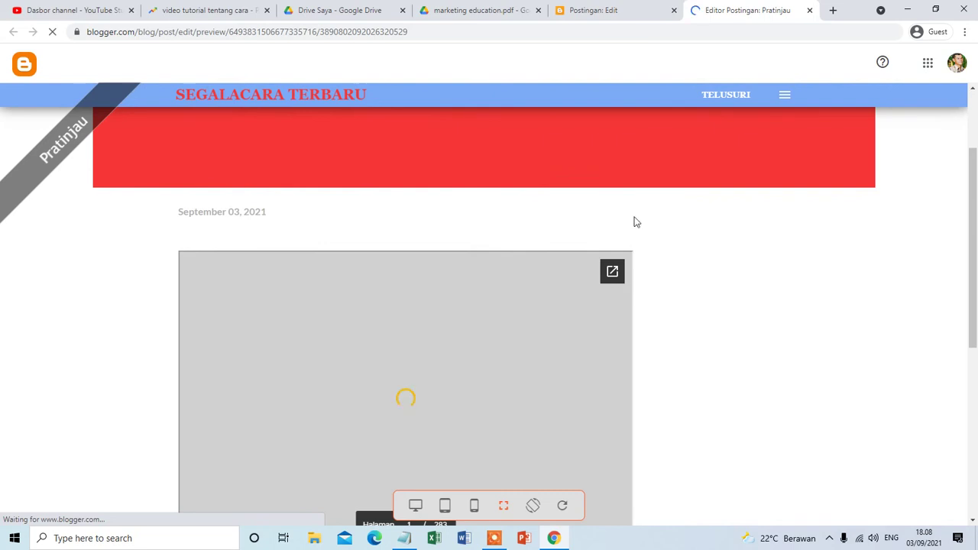
pyautogui.scroll(-2, 634, 221)
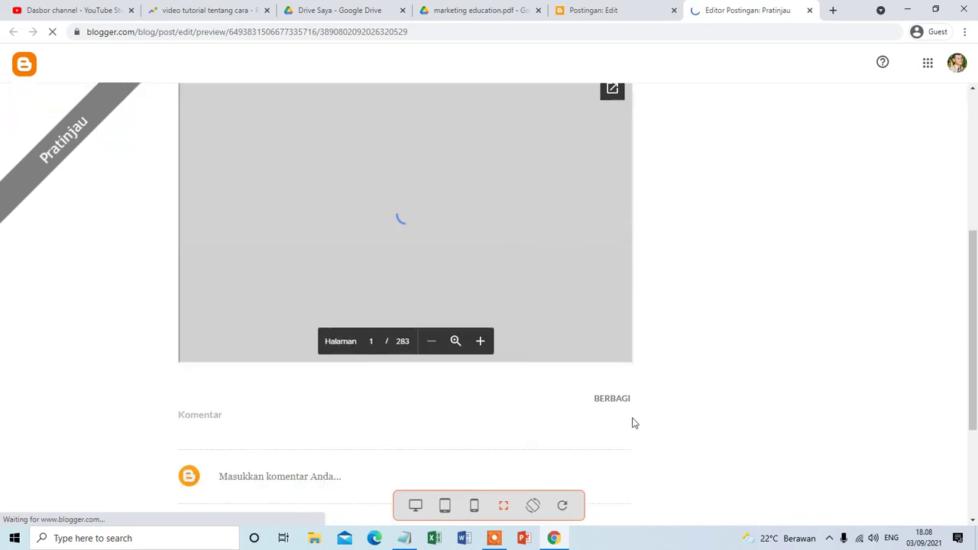
pyautogui.scroll(2, 638, 317)
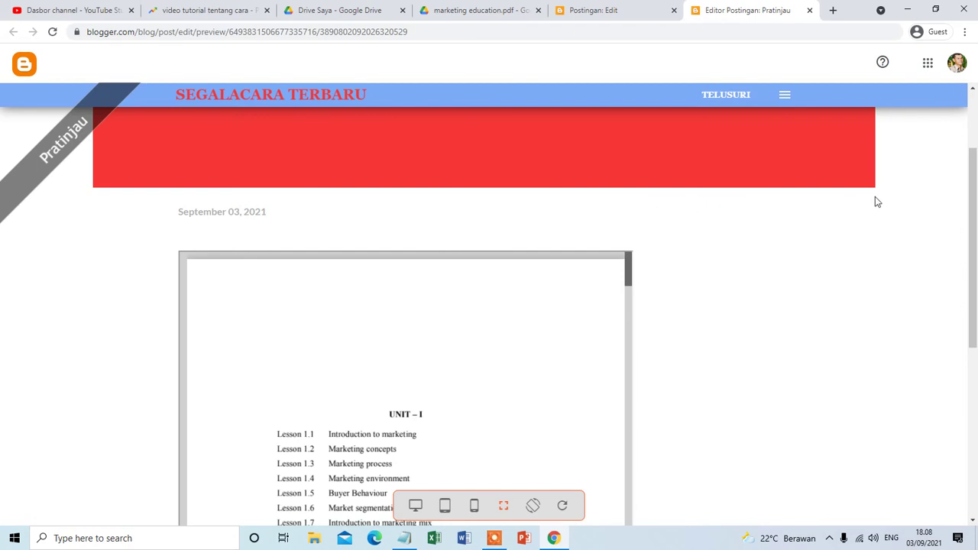
pyautogui.scroll(-2, 867, 229)
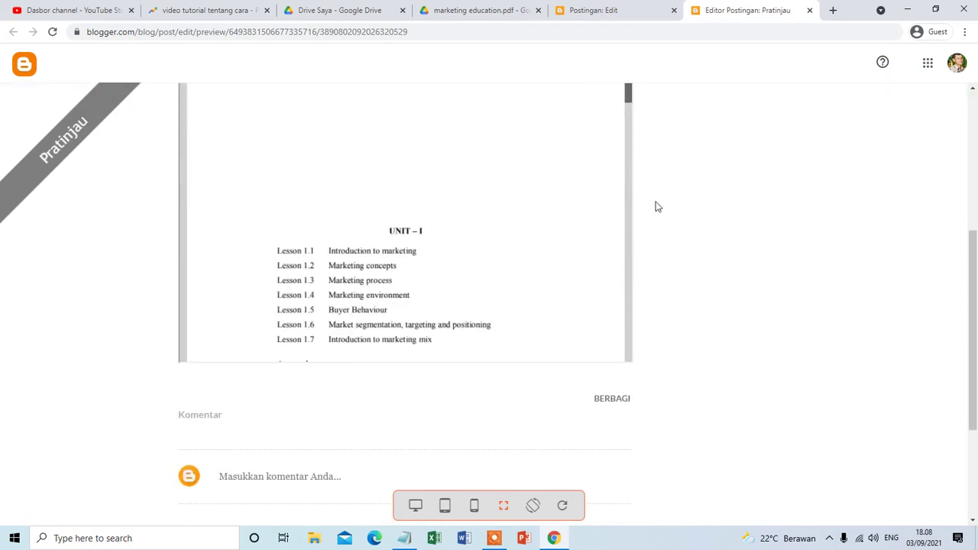
pyautogui.scroll(2, 655, 157)
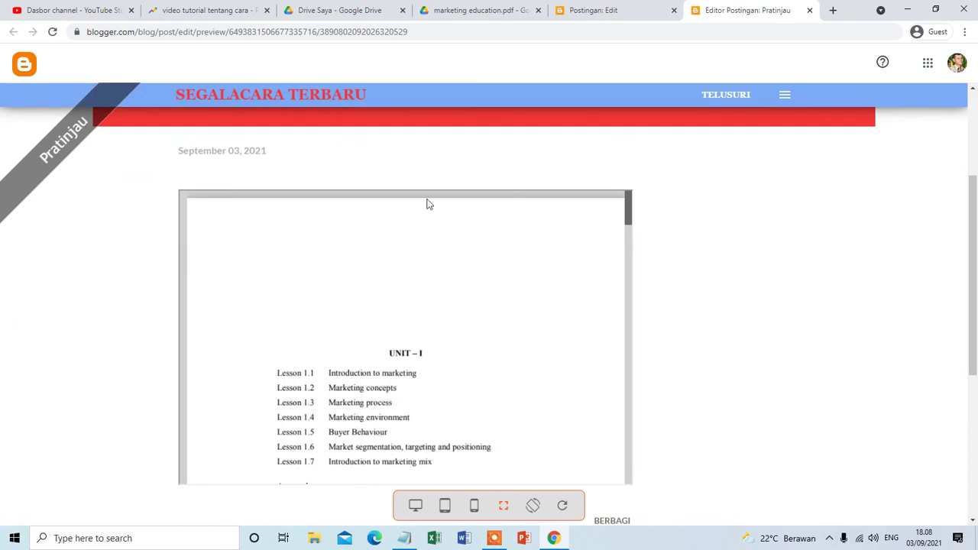
pyautogui.scroll(-2, 537, 280)
pyautogui.scroll(-2, 612, 199)
pyautogui.scroll(1, 692, 252)
pyautogui.click(596, 8)
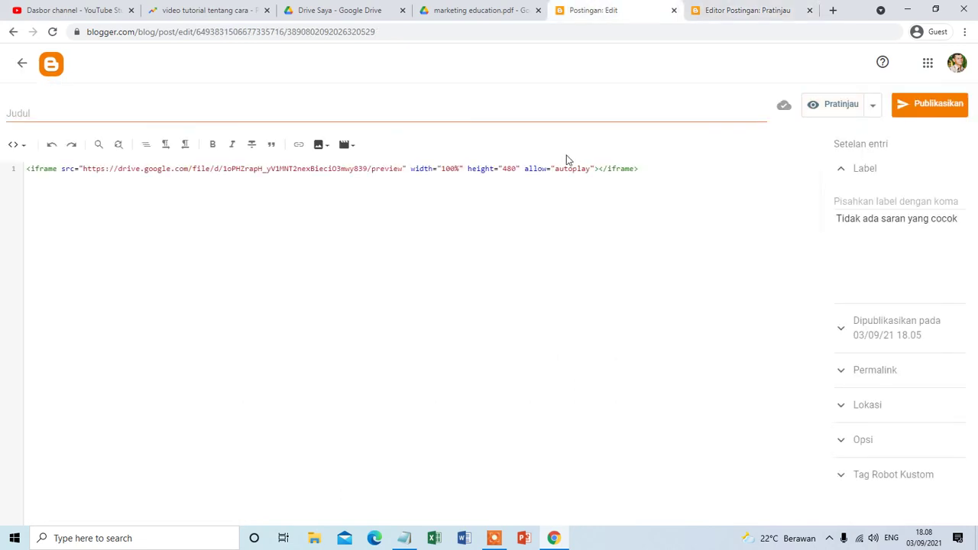
# Add a blank line after </iframe> and paste copies of the <br /> line breaks below.
pyautogui.click(646, 169)
pyautogui.press('Return')
pyautogui.moveTo(55, 205); pyautogui.dragTo(16, 190)
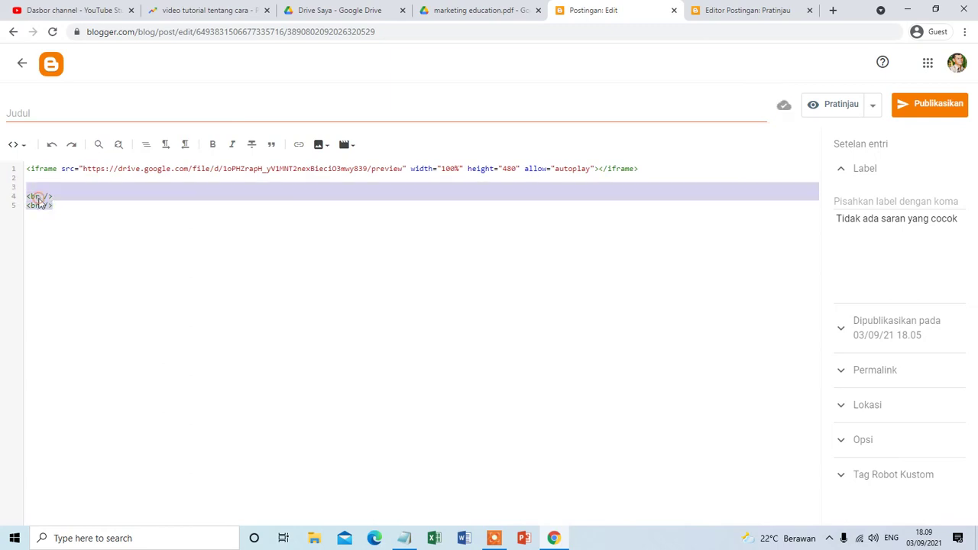
pyautogui.rightClick(38, 197)
pyautogui.click(71, 243)
pyautogui.click(62, 234)
pyautogui.press('Return')
pyautogui.press('Return')
pyautogui.press('Return')
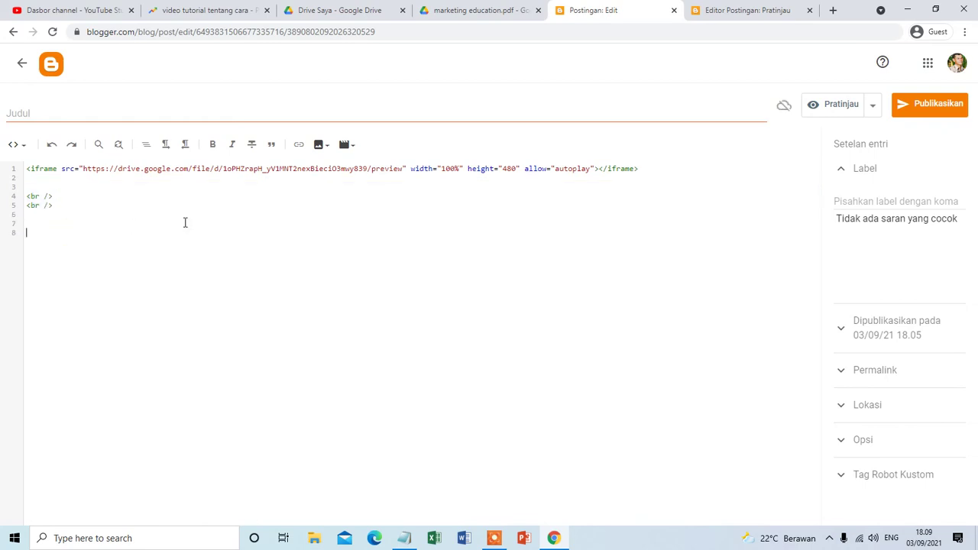
pyautogui.hotkey('ctrl', 'v')
pyautogui.hotkey('ctrl', 'v')
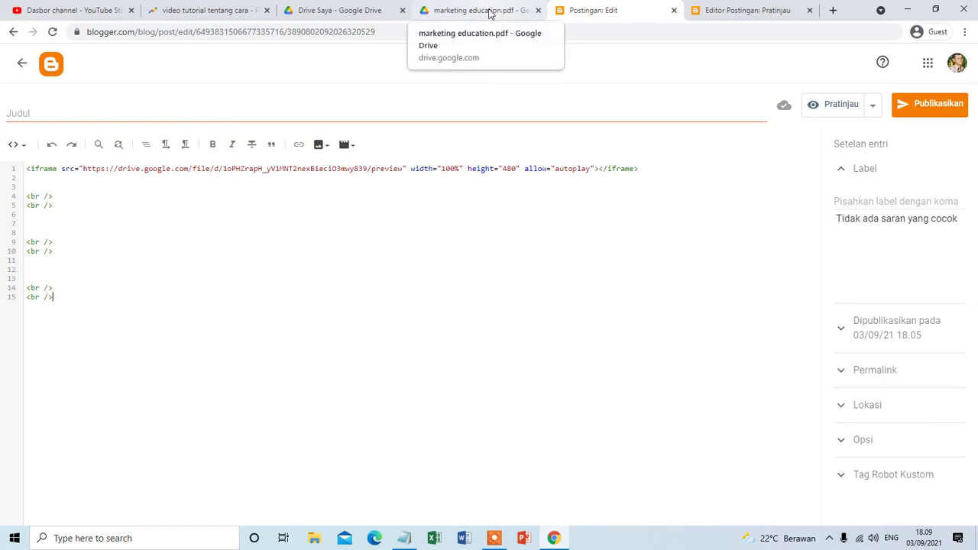
# Close the marketing education.pdf viewer and return to the My Drive file list.
pyautogui.click(490, 14)
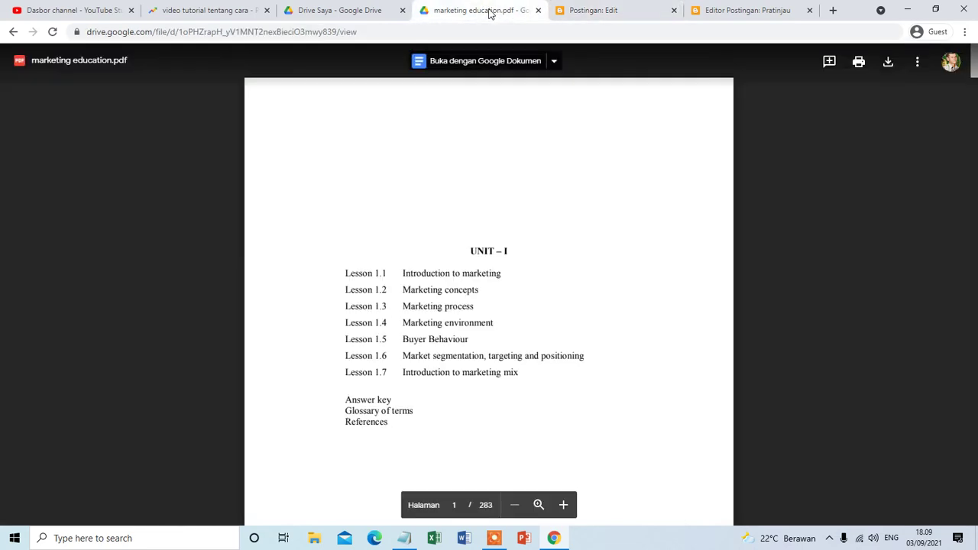
pyautogui.click(538, 10)
pyautogui.click(365, 9)
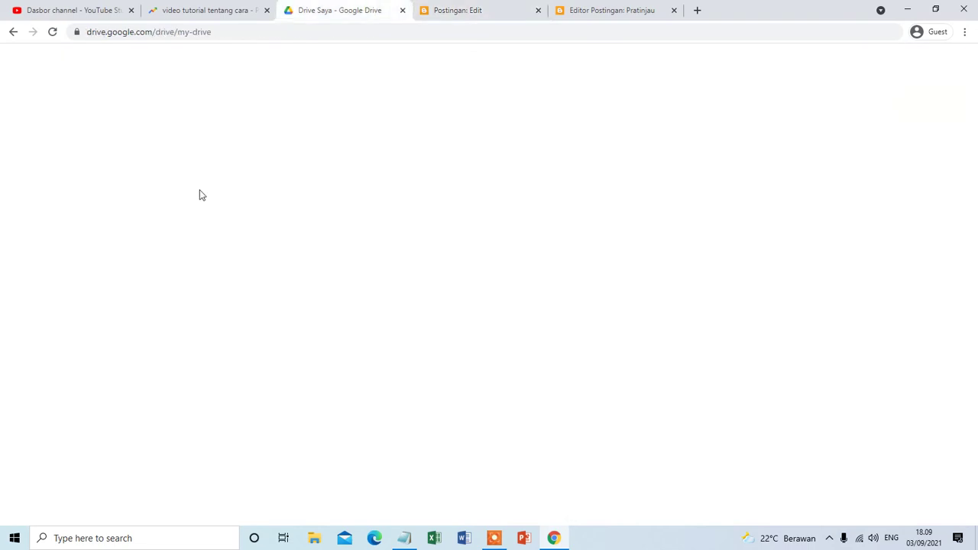
# Locate the Resume document in the My Drive grid and open it in Google Docs.
pyautogui.scroll(-1, 374, 199)
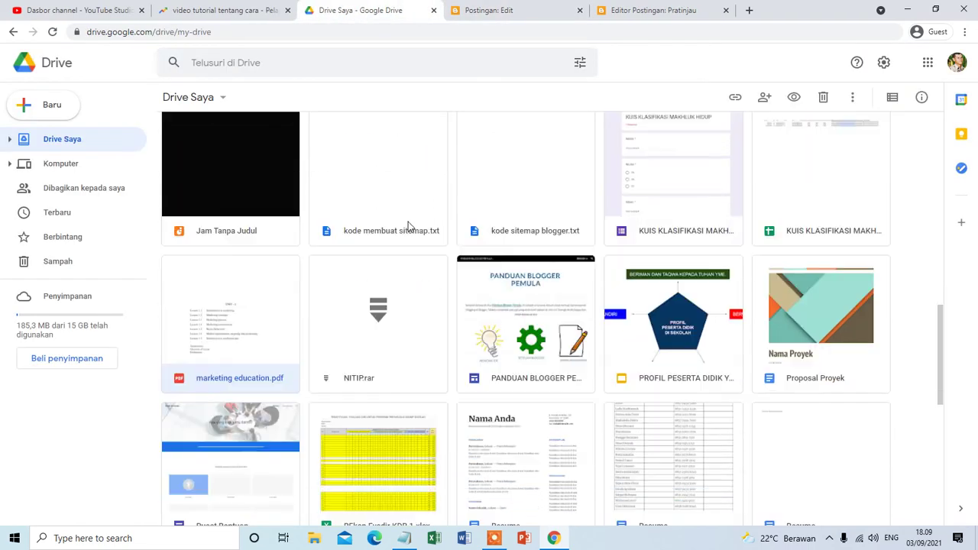
pyautogui.scroll(-2, 389, 300)
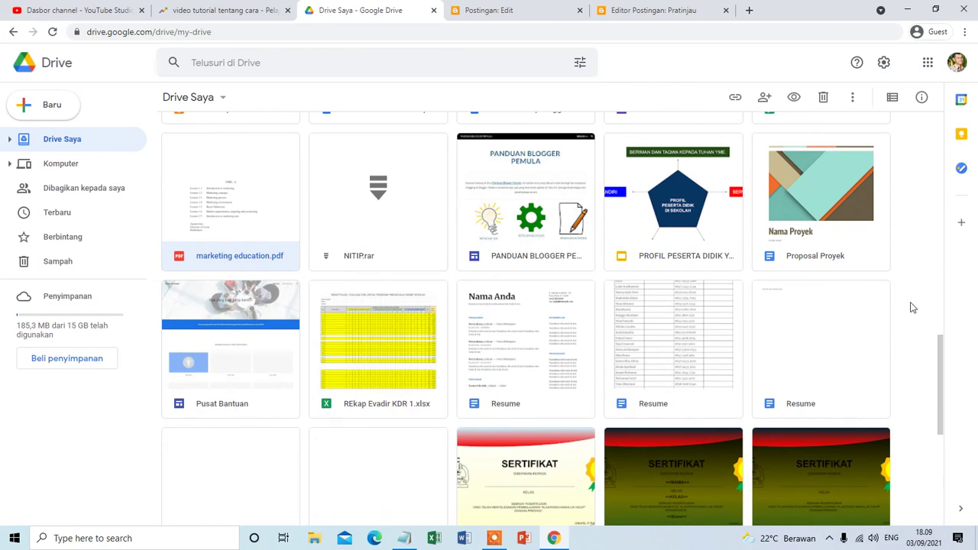
pyautogui.scroll(-1, 556, 300)
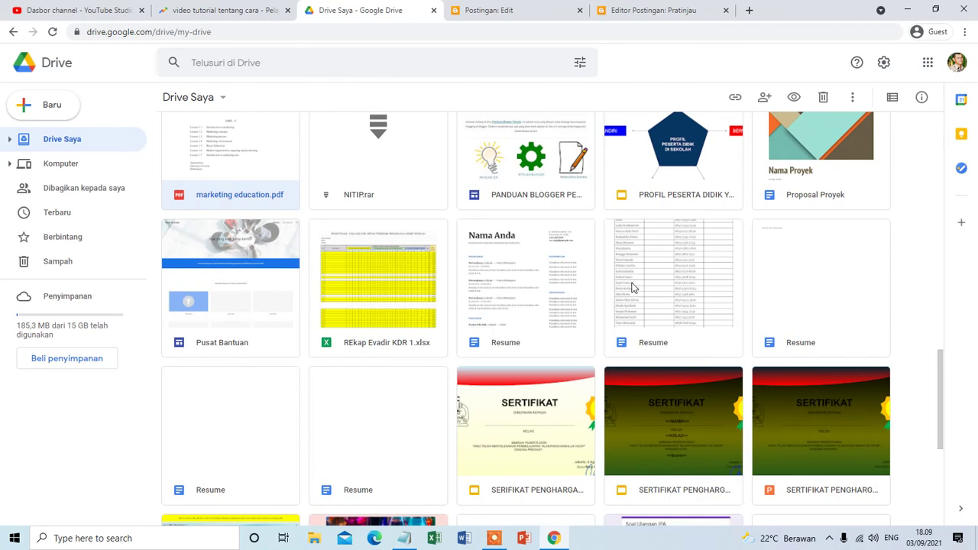
pyautogui.scroll(-1, 478, 304)
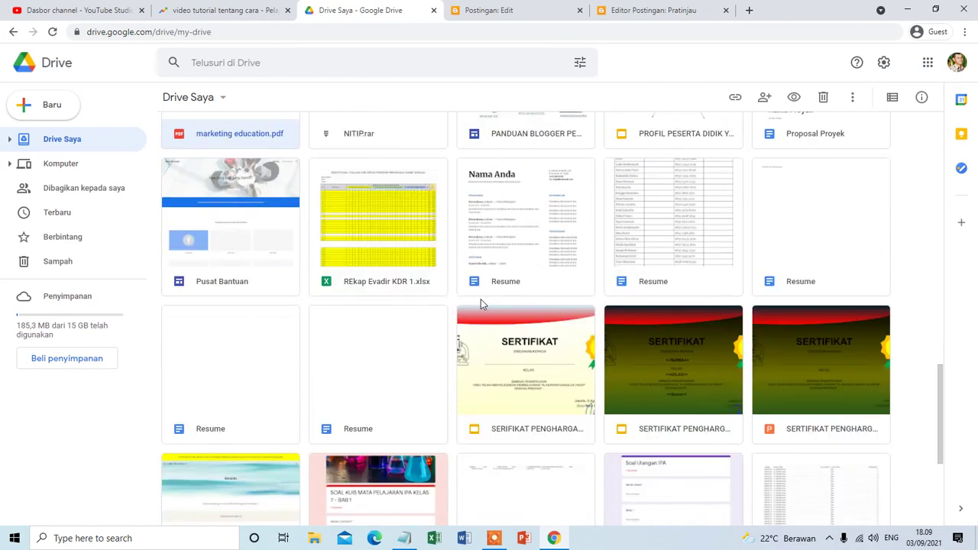
pyautogui.scroll(-2, 895, 286)
pyautogui.scroll(-1, 896, 289)
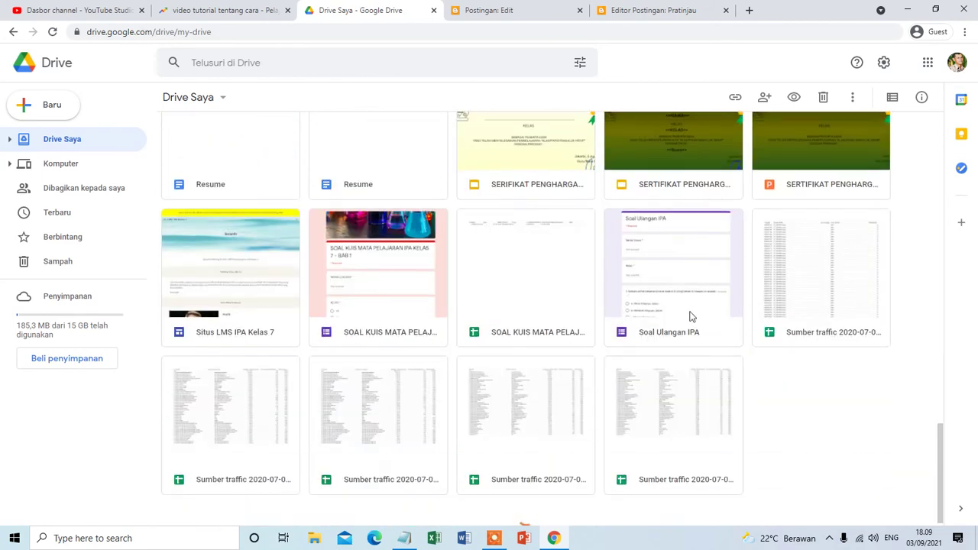
pyautogui.scroll(10, 463, 338)
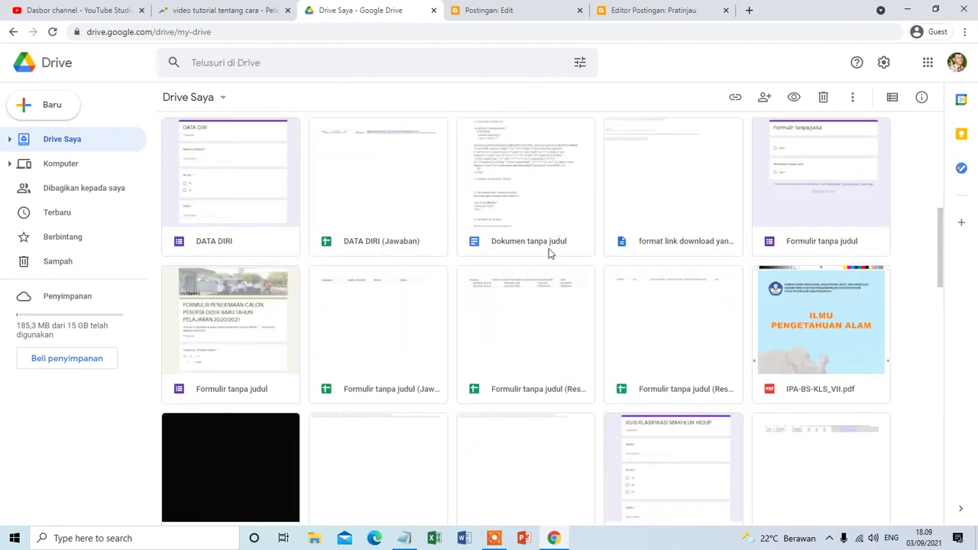
pyautogui.scroll(2, 548, 253)
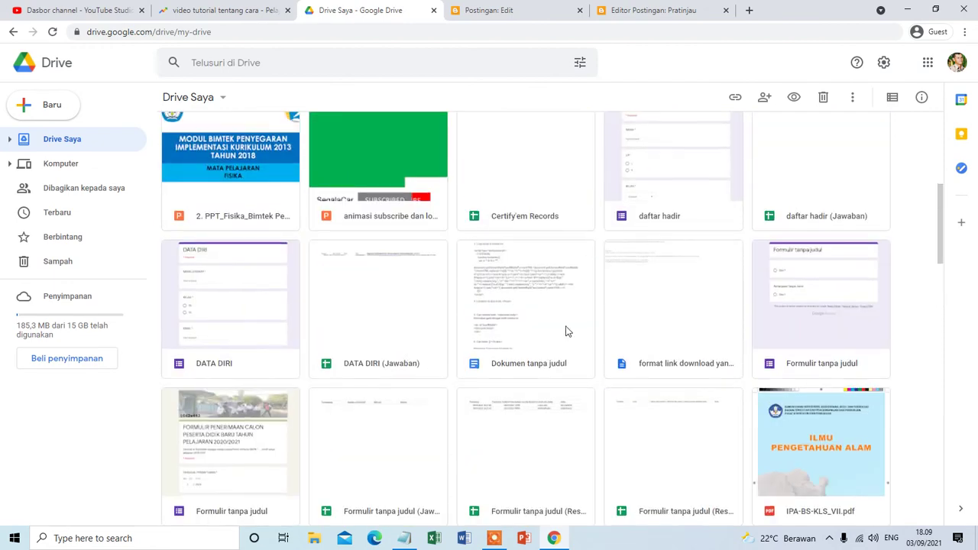
pyautogui.scroll(5, 605, 347)
pyautogui.scroll(-8, 604, 349)
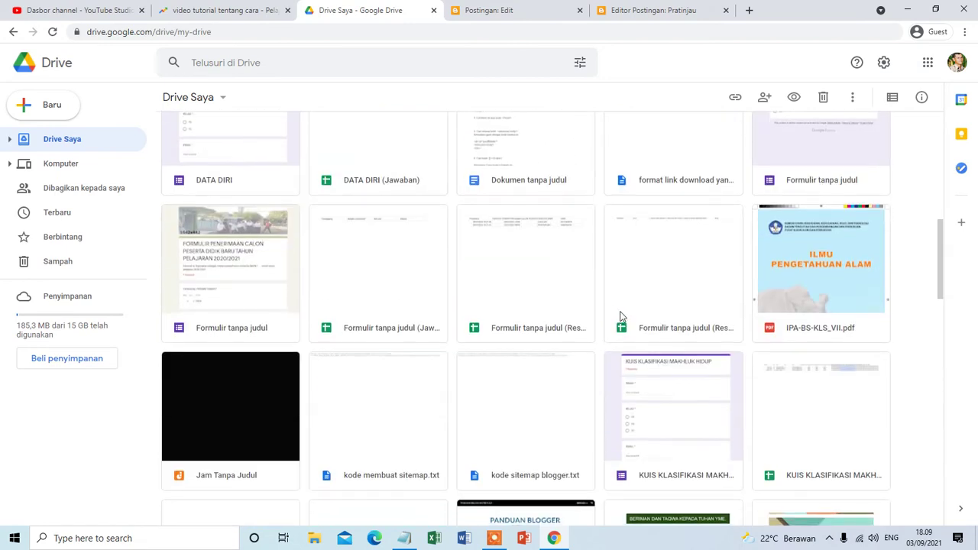
pyautogui.scroll(-1, 621, 314)
pyautogui.scroll(-7, 621, 310)
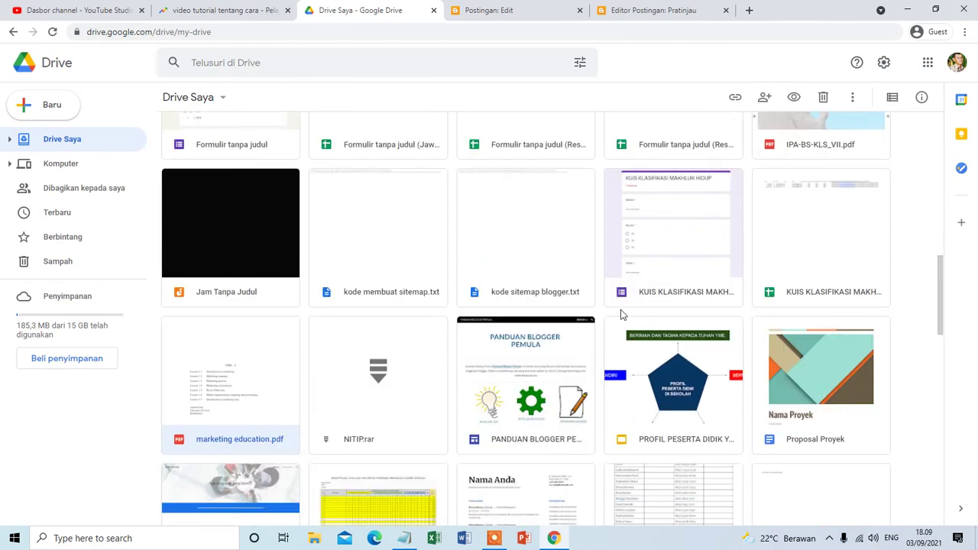
pyautogui.scroll(-5, 616, 311)
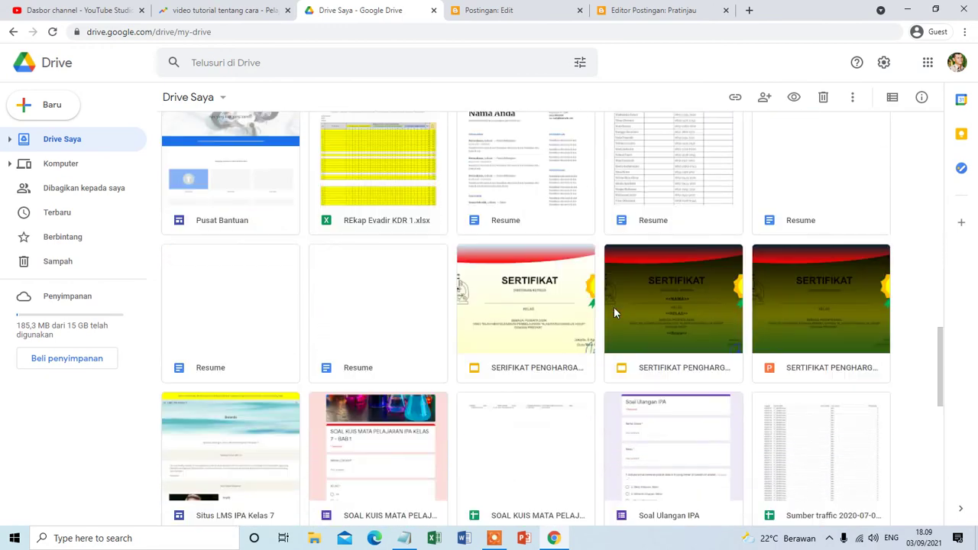
pyautogui.scroll(-1, 616, 313)
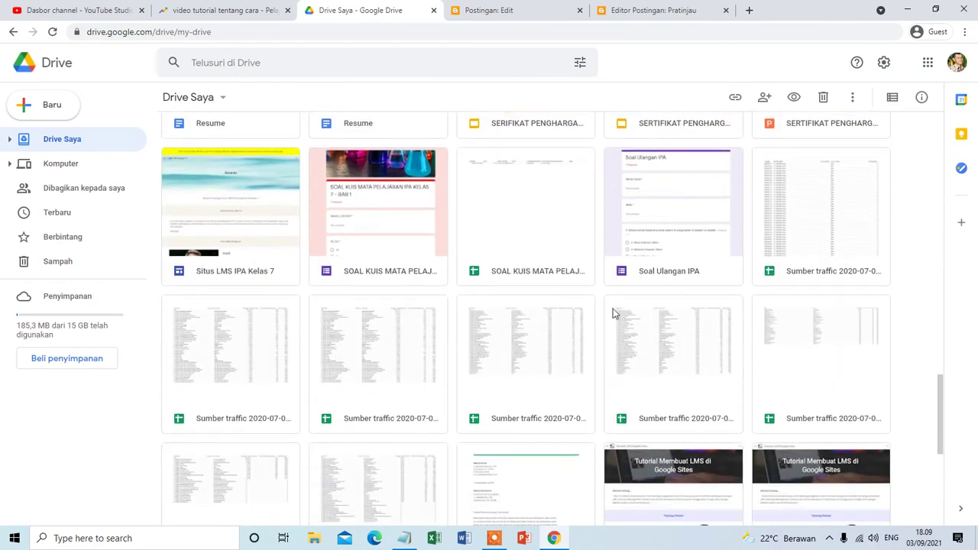
pyautogui.scroll(6, 613, 311)
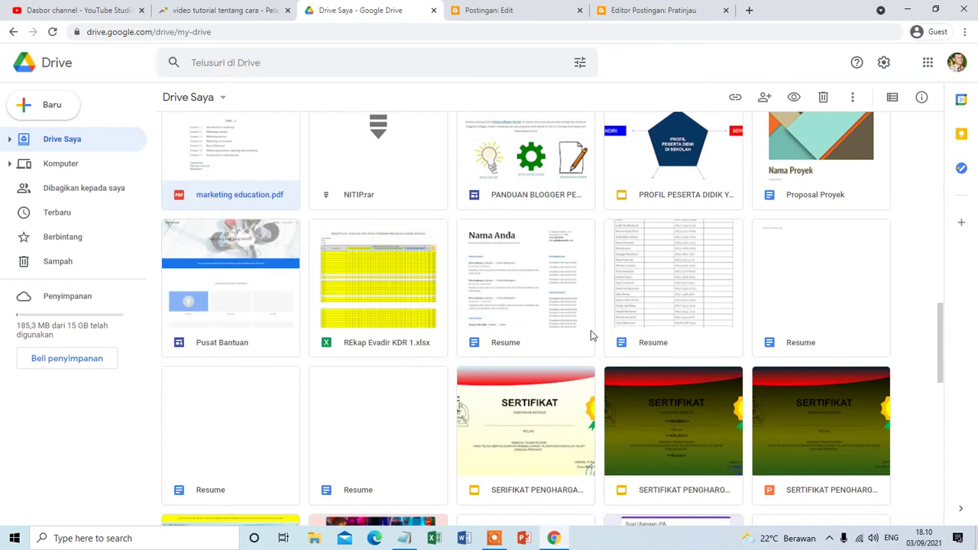
pyautogui.doubleClick(562, 321)
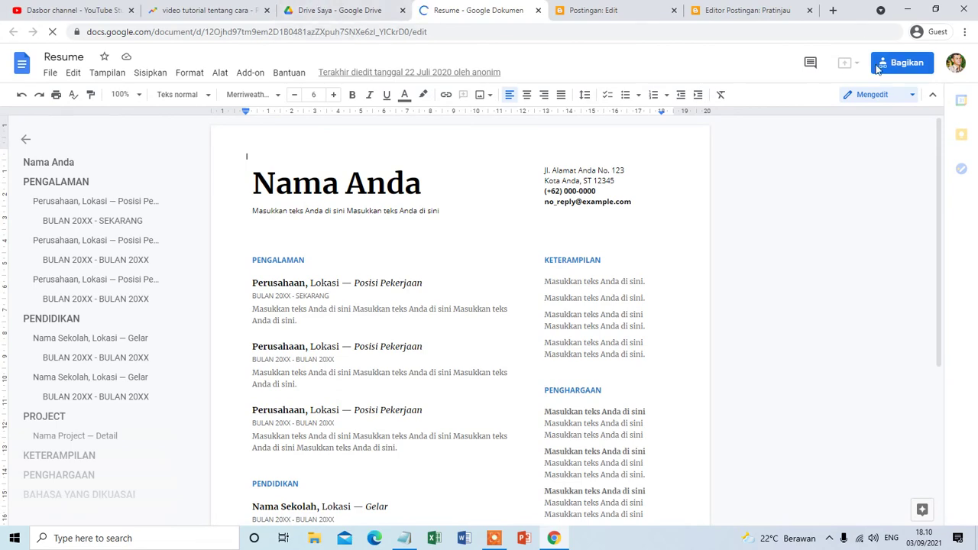
# Go back to the Resume document, dismiss the Share dialog, and open the File menu.
pyautogui.click(382, 10)
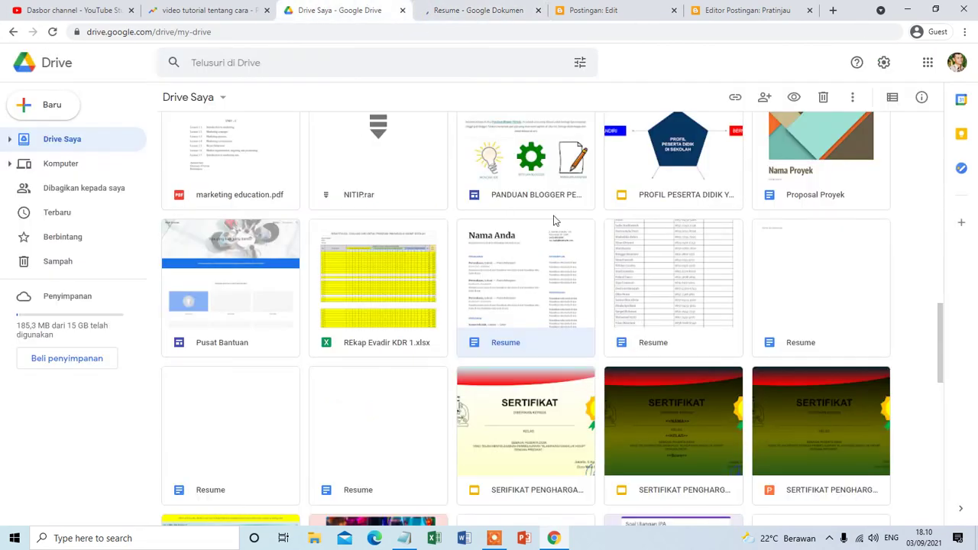
pyautogui.click(515, 5)
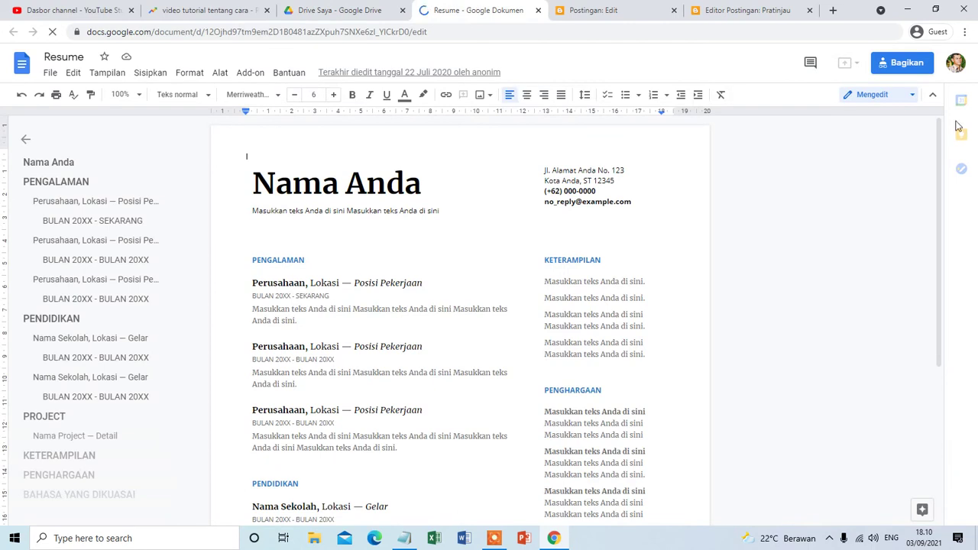
pyautogui.click(906, 64)
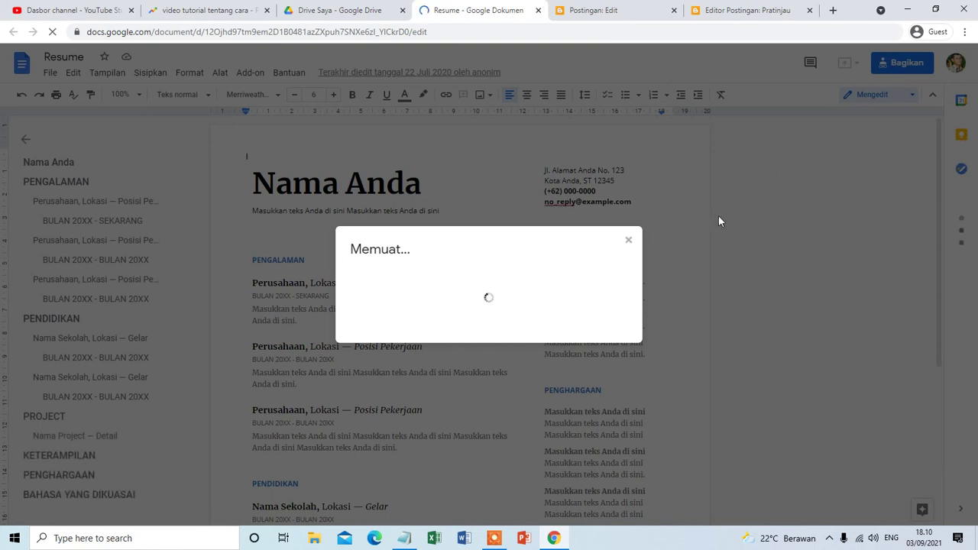
pyautogui.click(628, 240)
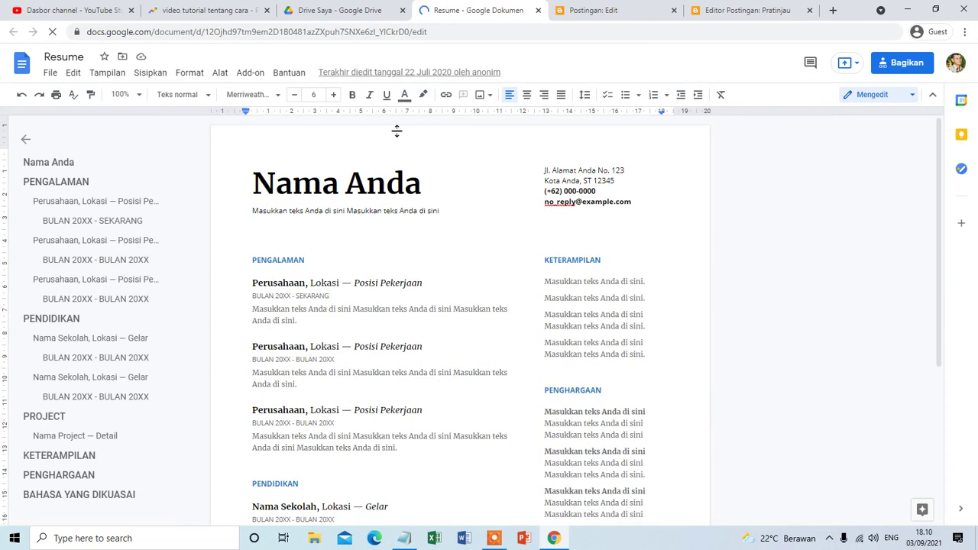
pyautogui.scroll(-2, 387, 330)
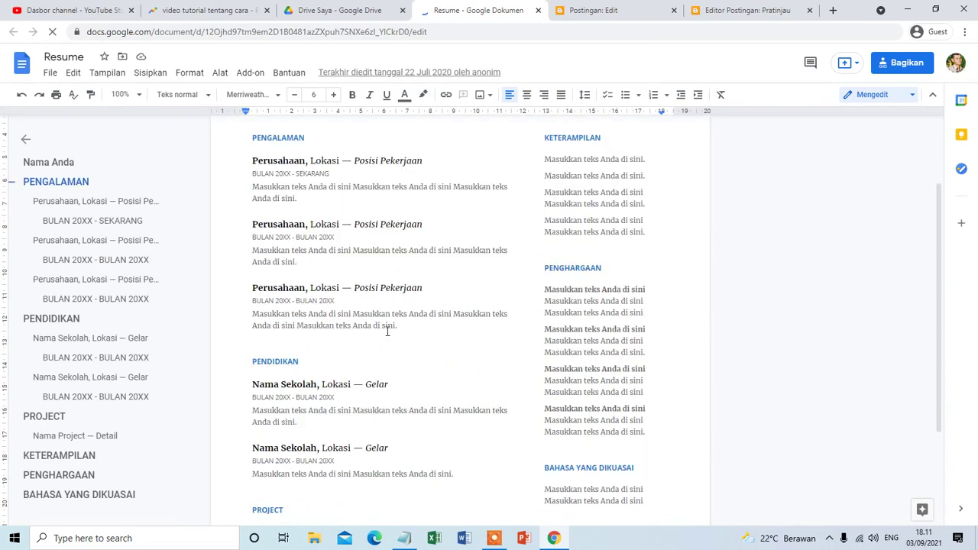
pyautogui.scroll(2, 433, 371)
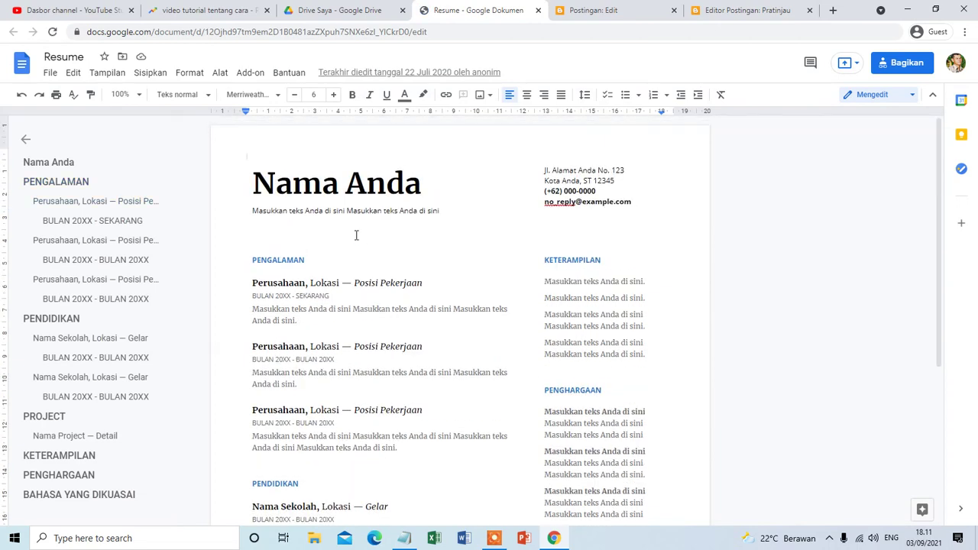
pyautogui.click(50, 74)
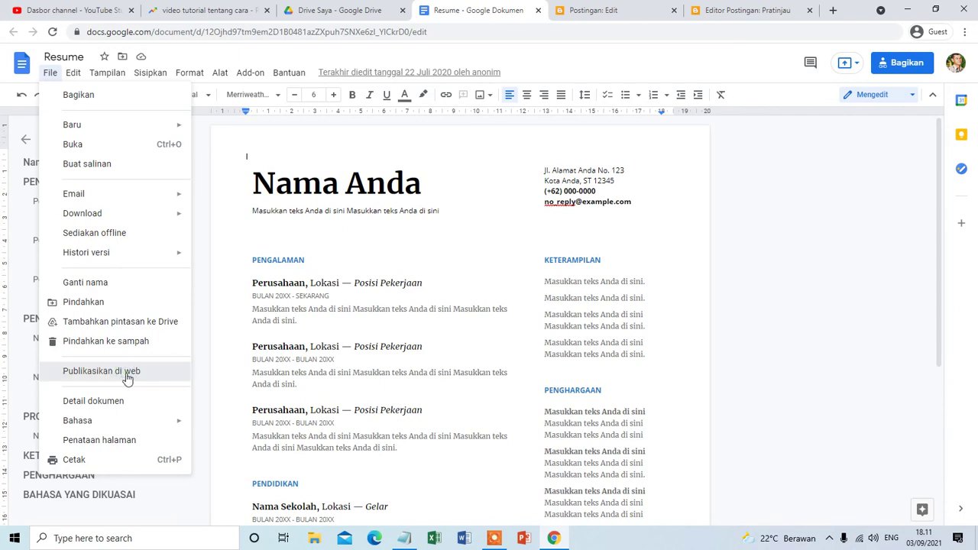
# Stop publishing the Resume, then publish it to the web again.
pyautogui.click(127, 374)
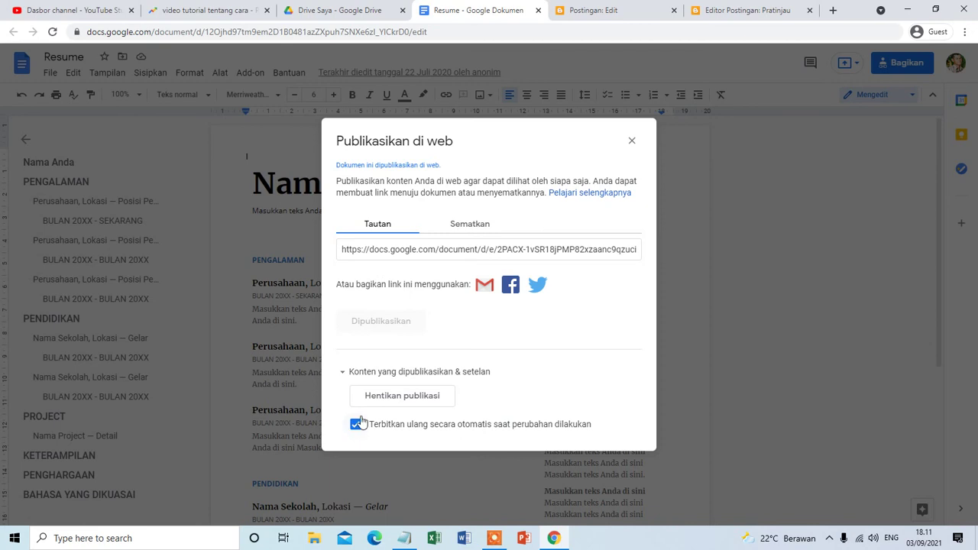
pyautogui.click(374, 396)
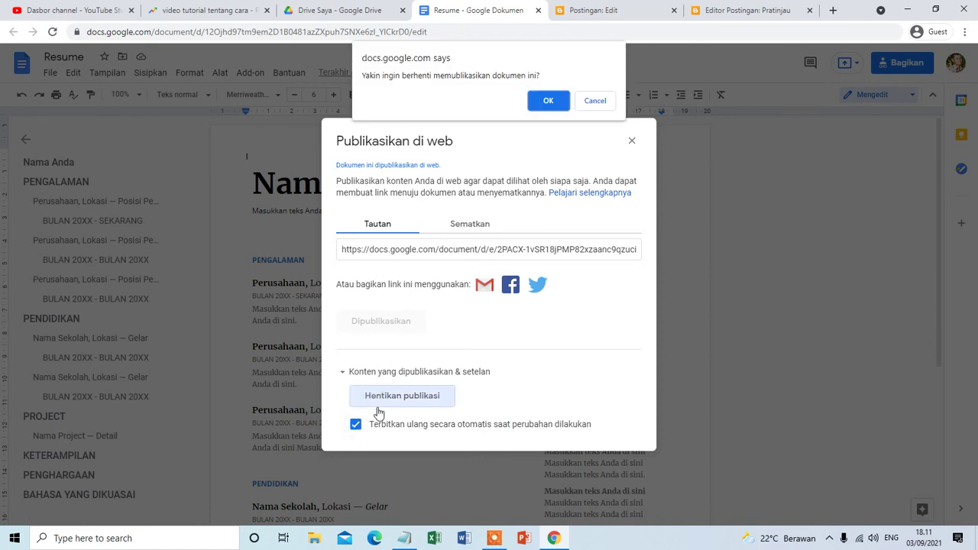
pyautogui.click(548, 100)
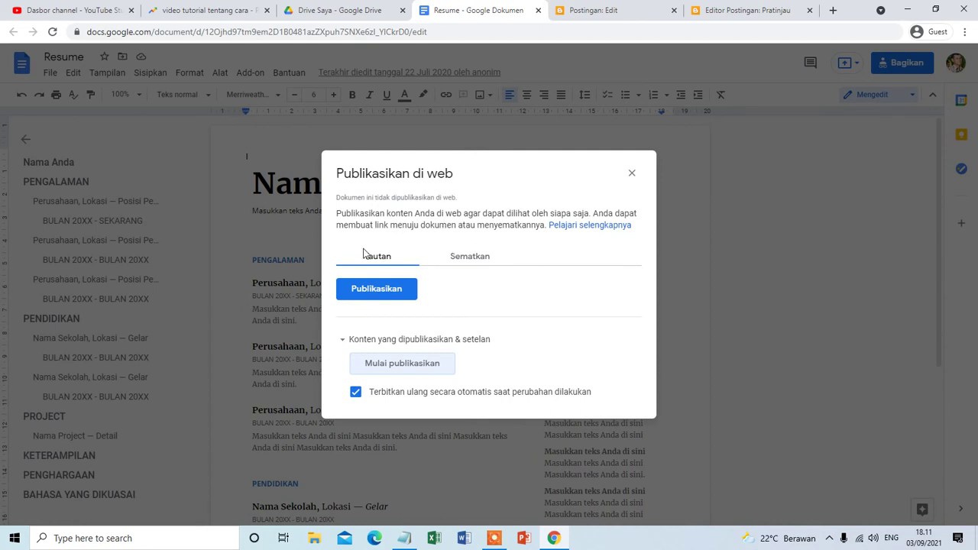
pyautogui.click(373, 288)
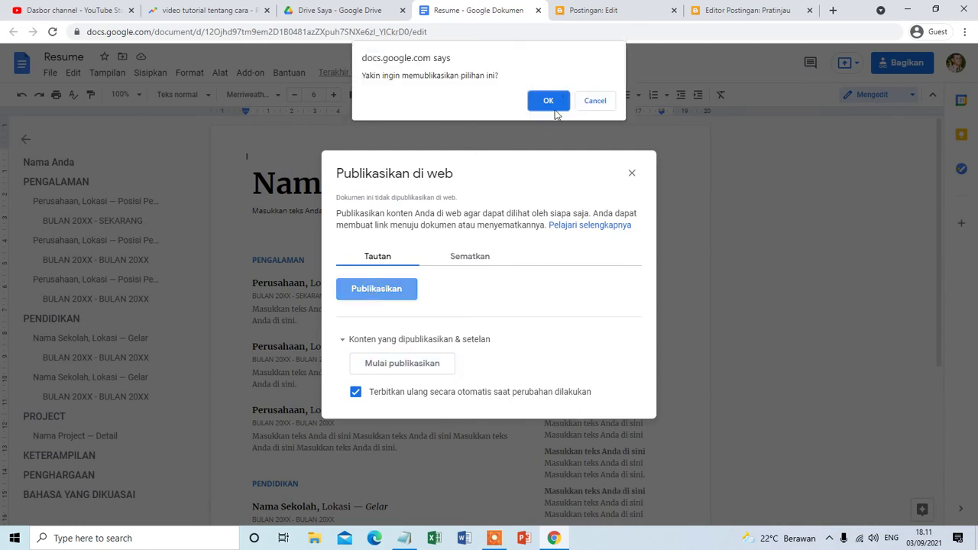
pyautogui.click(555, 104)
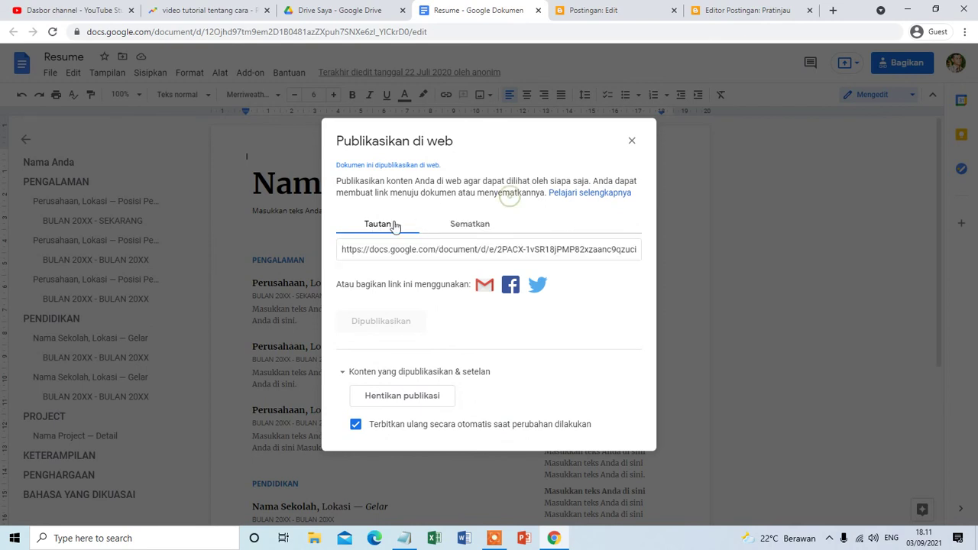
# Copy the Resume's iframe embed code from the Sematkan tab.
pyautogui.click(461, 226)
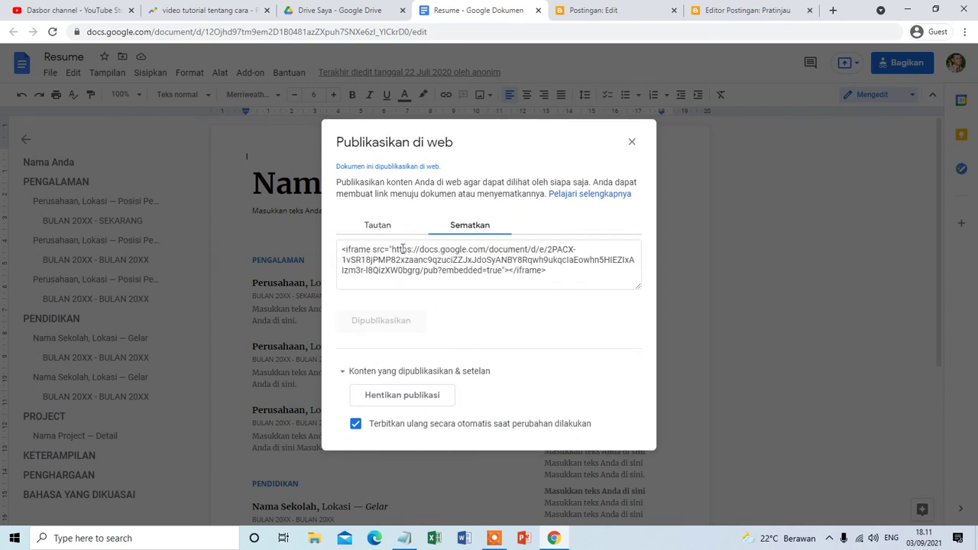
pyautogui.click(345, 249)
pyautogui.click(343, 249)
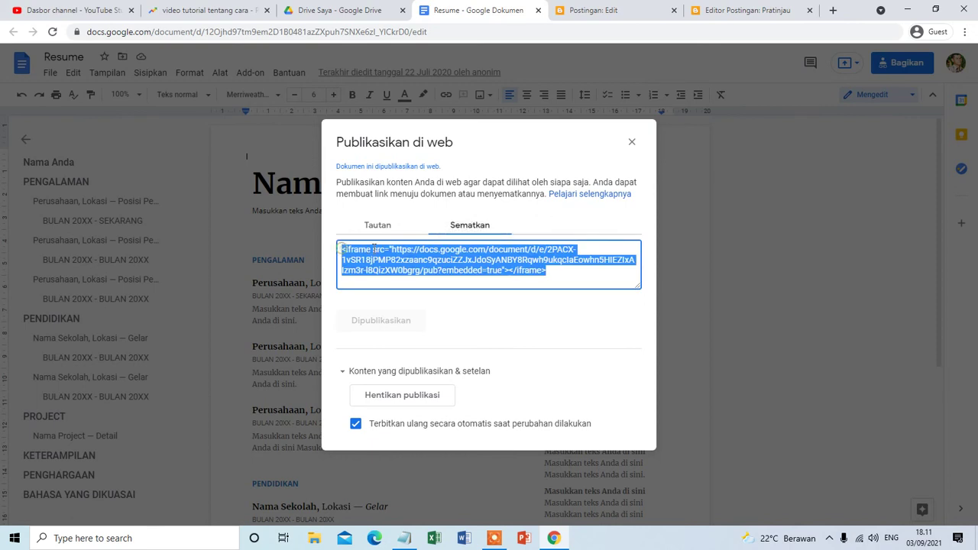
pyautogui.rightClick(386, 262)
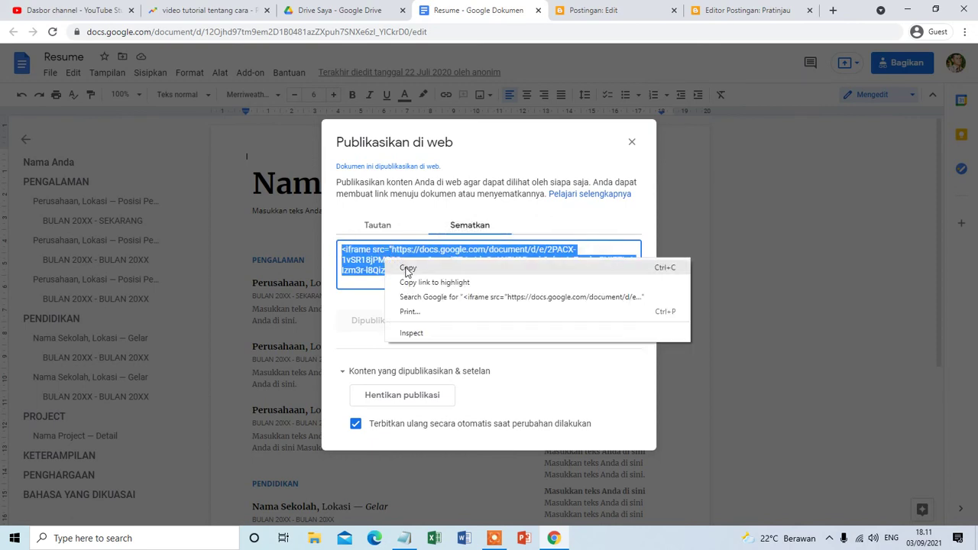
pyautogui.click(406, 268)
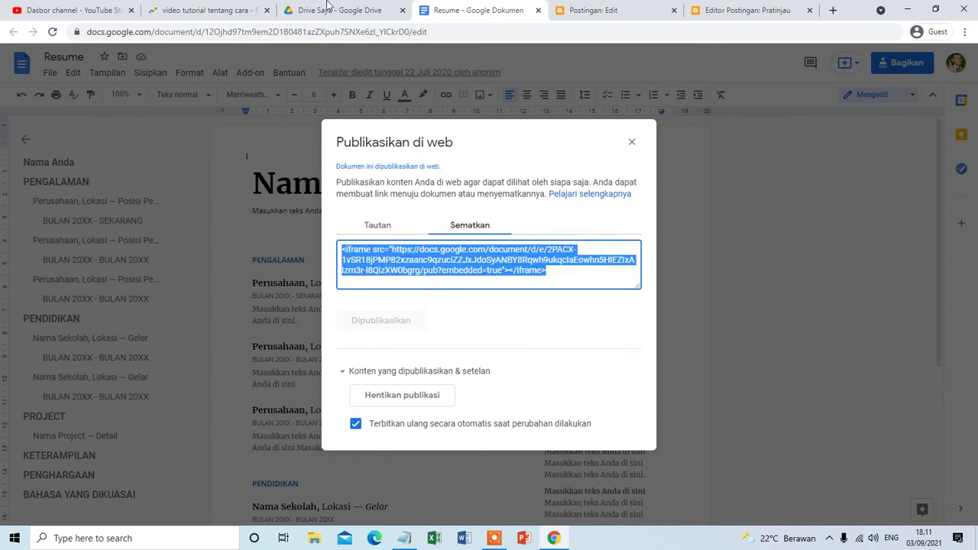
pyautogui.click(591, 6)
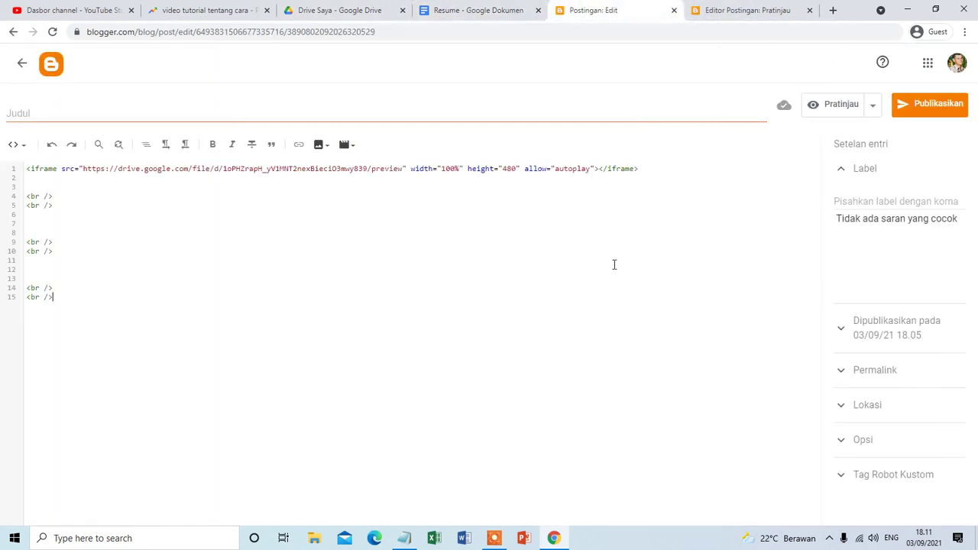
# Paste the Resume's Google Docs iframe onto empty line 7 and preview the post.
pyautogui.click(42, 219)
pyautogui.hotkey('ctrl', 'v')
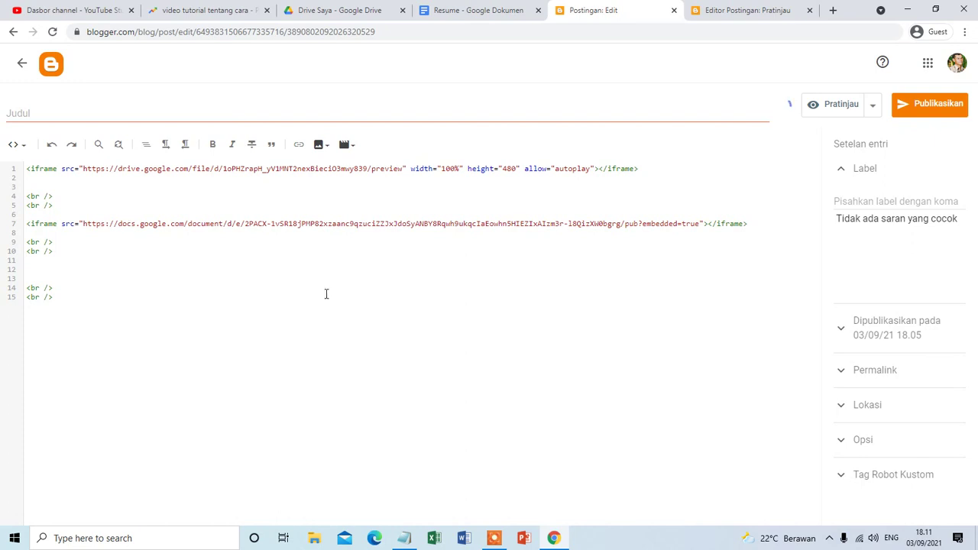
pyautogui.click(835, 109)
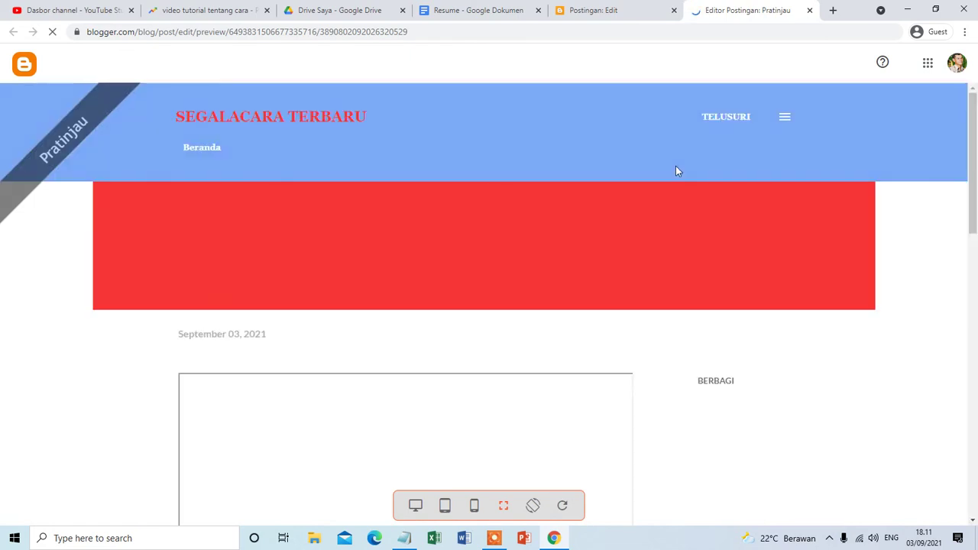
# Check the preview at phone, tablet and desktop widths, then return to the HTML editor.
pyautogui.scroll(-5, 652, 221)
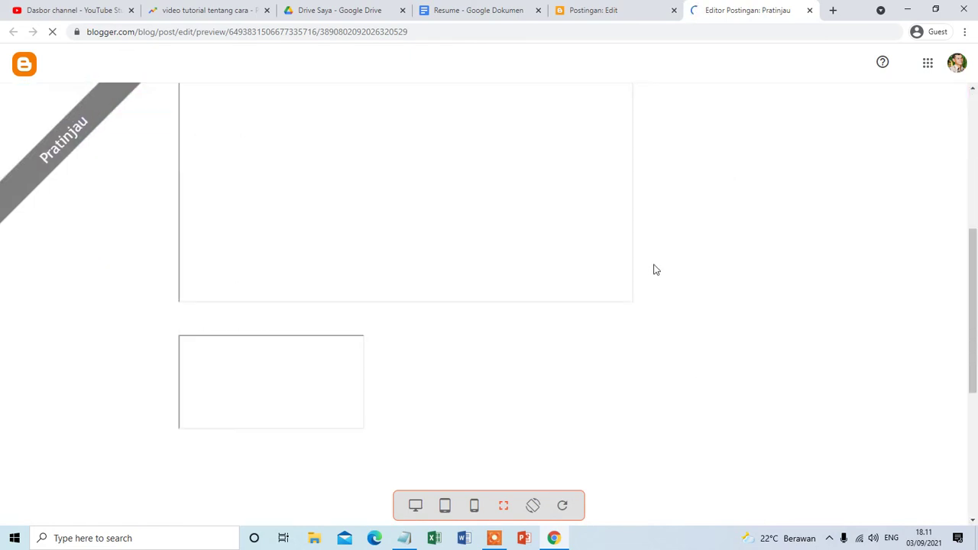
pyautogui.scroll(-1, 295, 313)
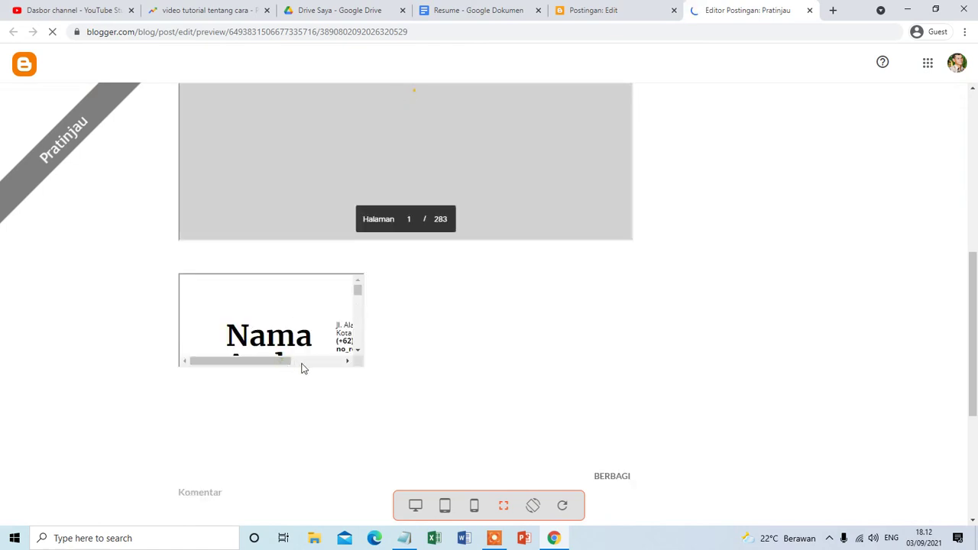
pyautogui.click(475, 506)
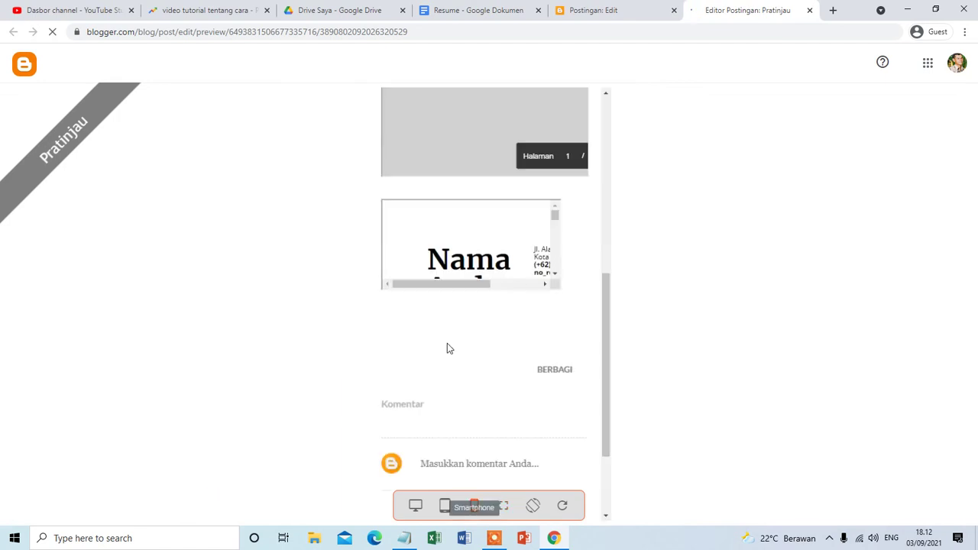
pyautogui.scroll(2, 500, 341)
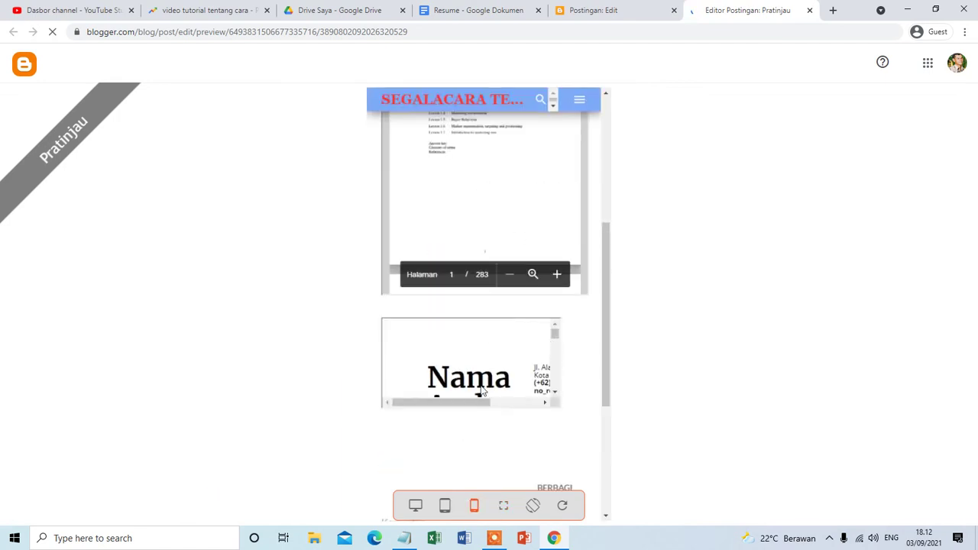
pyautogui.click(447, 508)
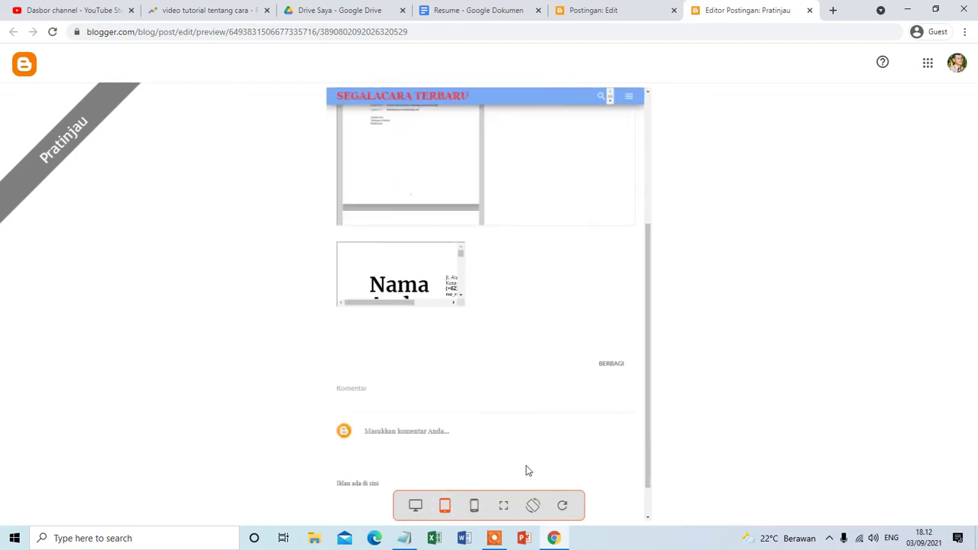
pyautogui.click(415, 505)
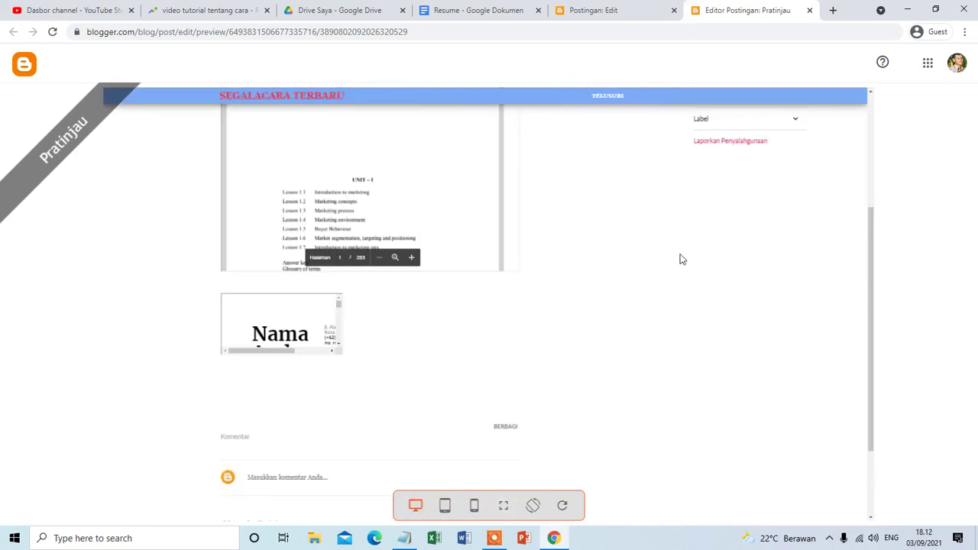
pyautogui.click(612, 10)
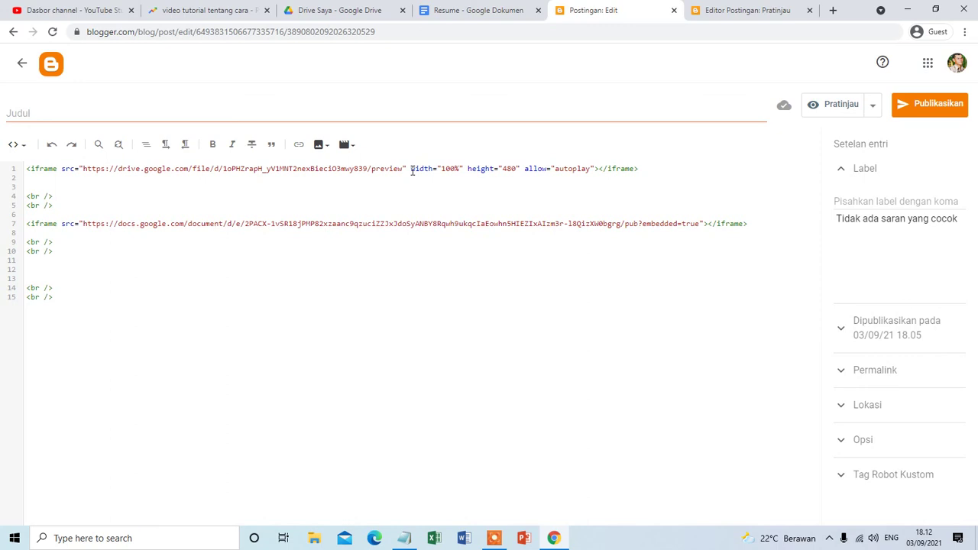
# Copy width="100%", height="480" and autoplay from the Drive iframe into the Resume iframe after embedded=true".
pyautogui.moveTo(411, 168); pyautogui.dragTo(487, 168)
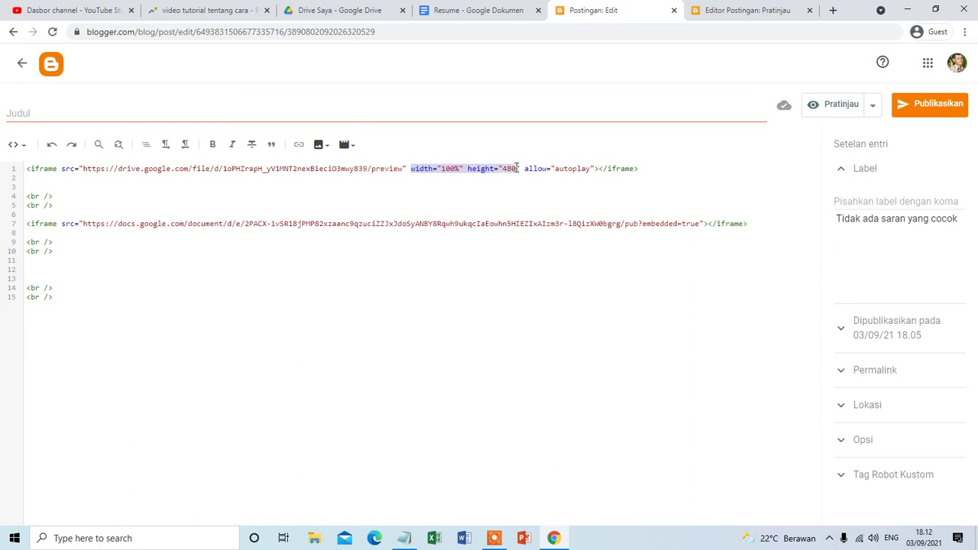
pyautogui.moveTo(544, 171); pyautogui.dragTo(595, 169)
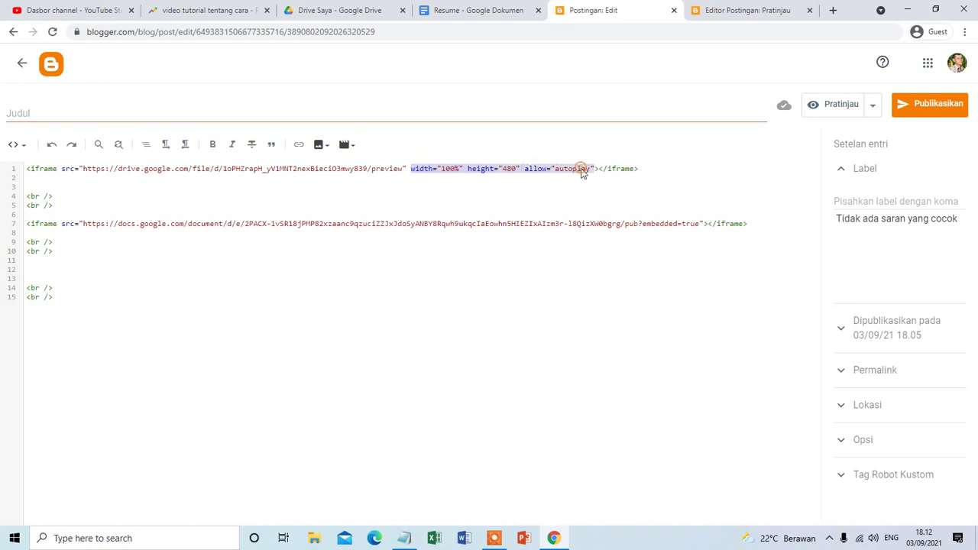
pyautogui.rightClick(582, 169)
pyautogui.click(610, 213)
pyautogui.click(704, 223)
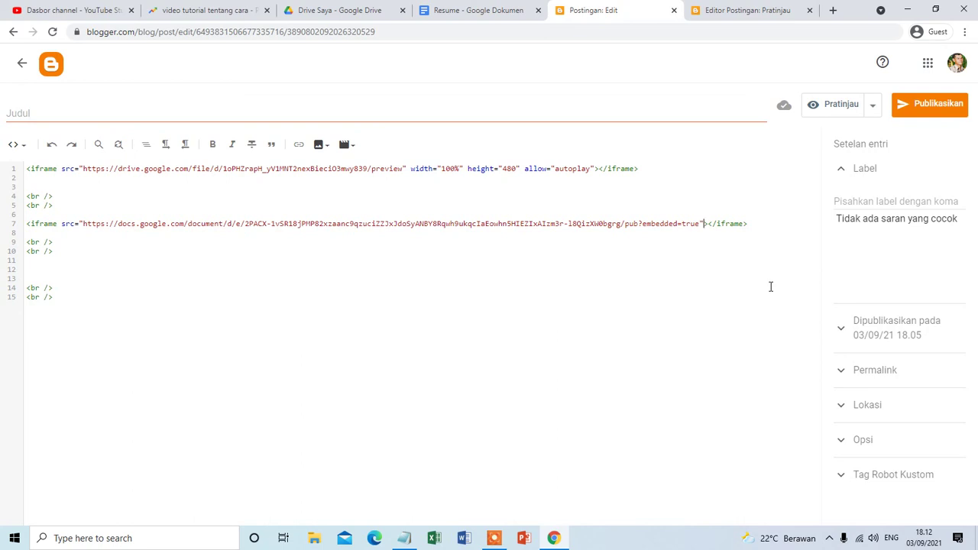
pyautogui.hotkey('ctrl', 'v')
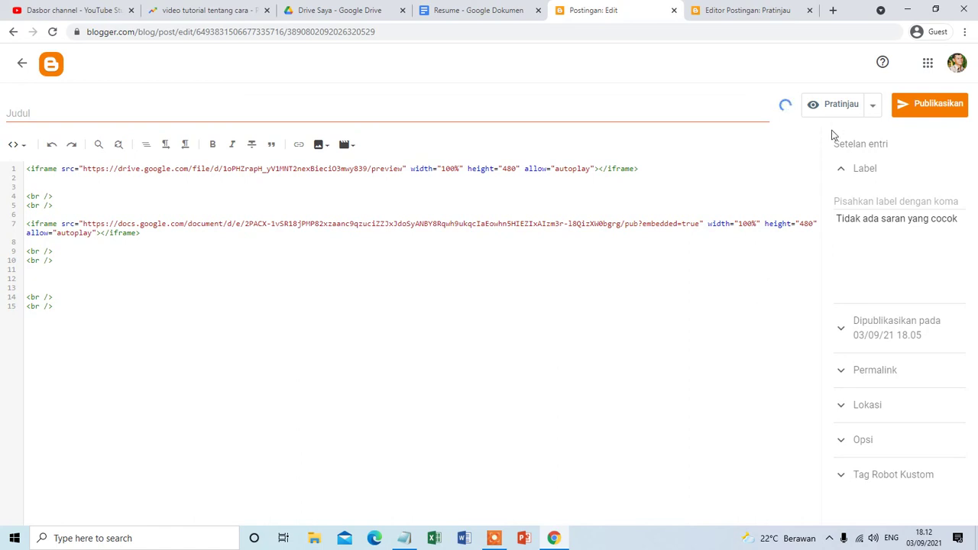
pyautogui.click(823, 105)
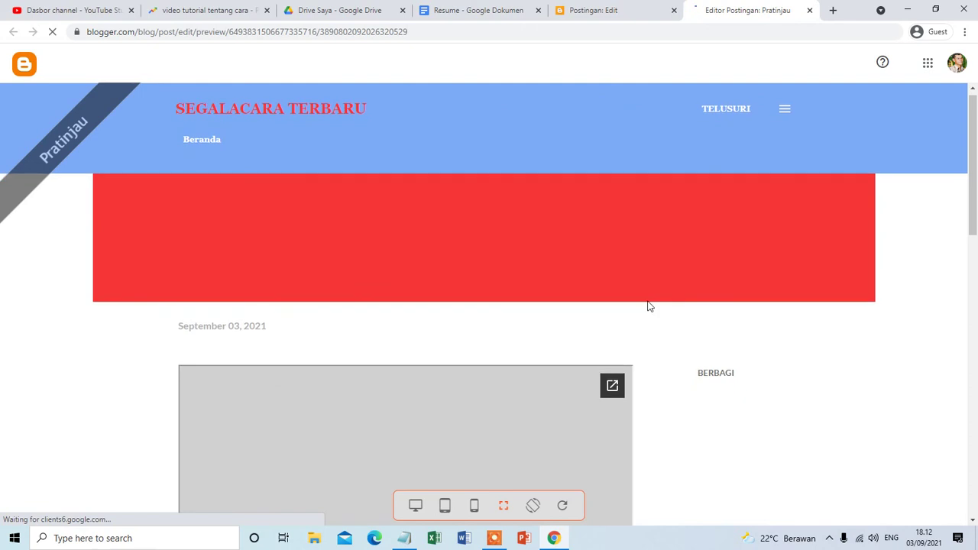
pyautogui.scroll(-5, 650, 306)
pyautogui.scroll(-1, 653, 305)
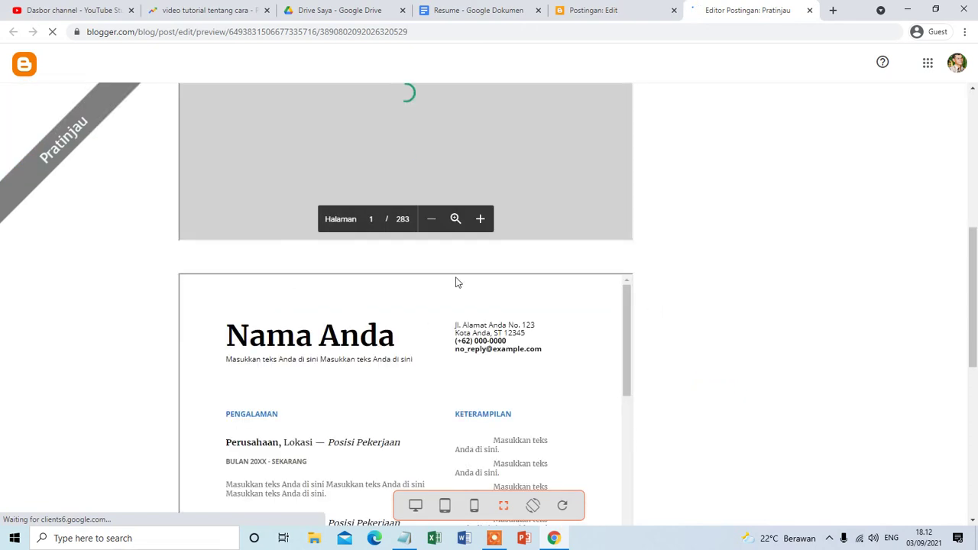
pyautogui.scroll(-3, 647, 350)
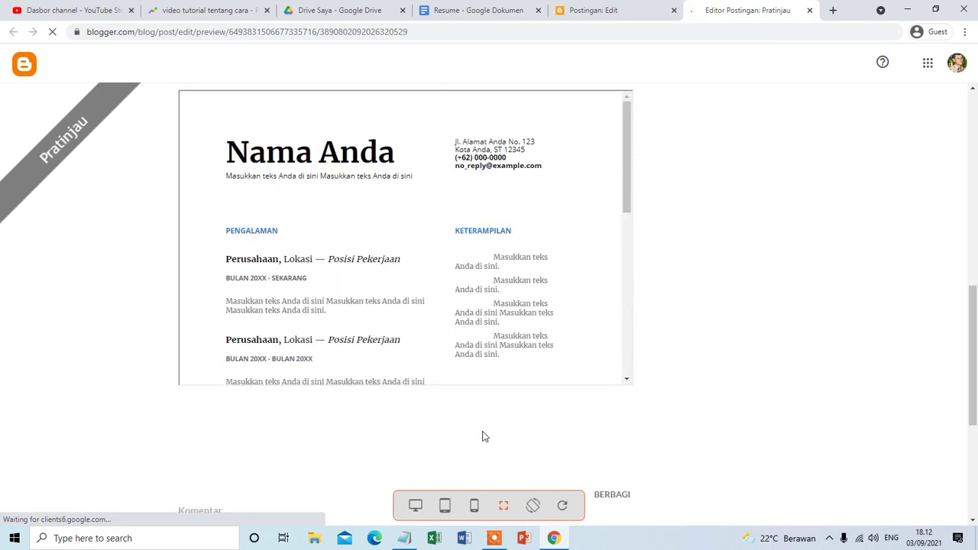
pyautogui.click(474, 507)
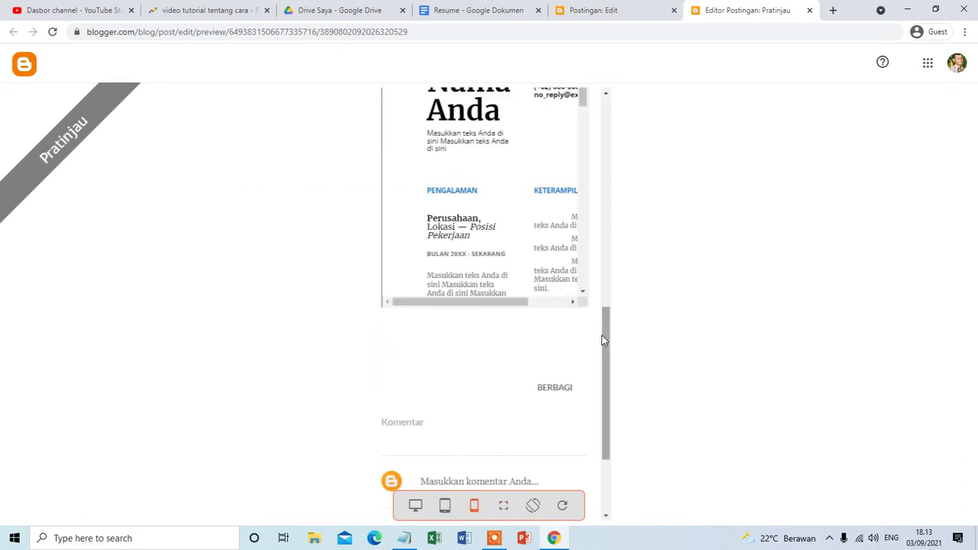
pyautogui.scroll(5, 602, 340)
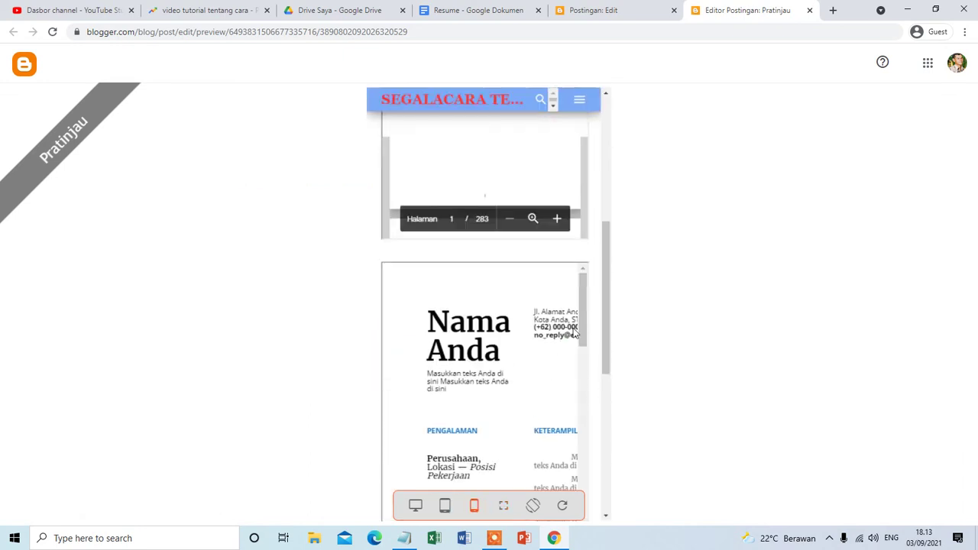
pyautogui.scroll(-2, 564, 343)
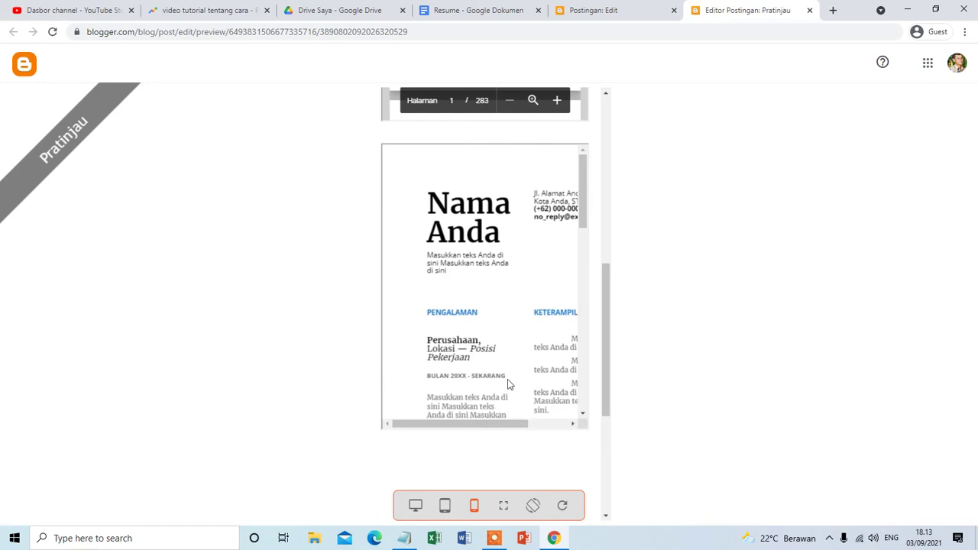
pyautogui.click(445, 505)
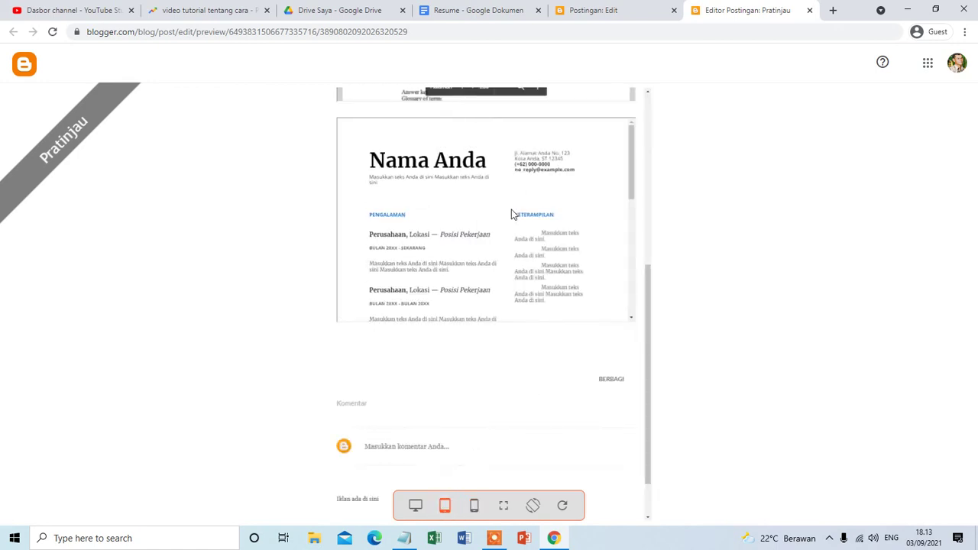
pyautogui.click(415, 506)
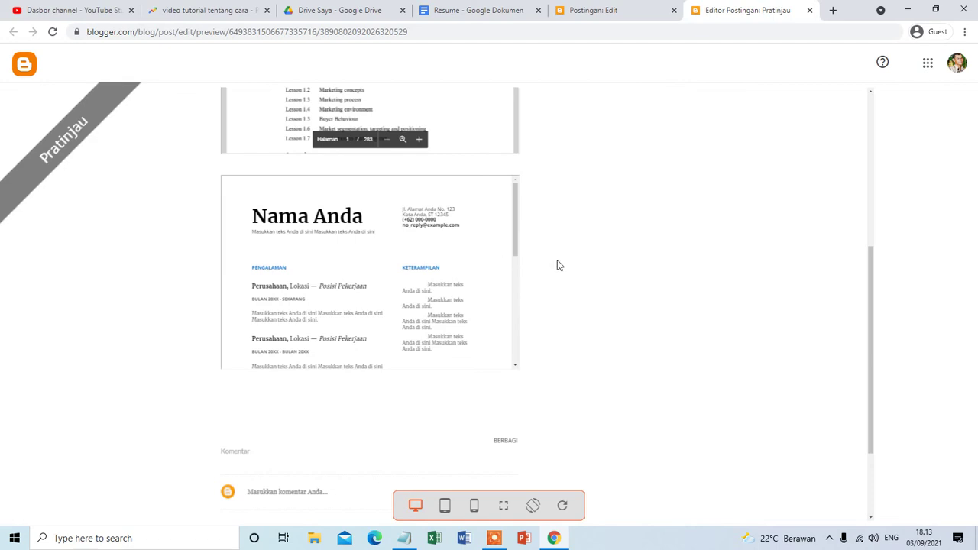
pyautogui.scroll(3, 558, 265)
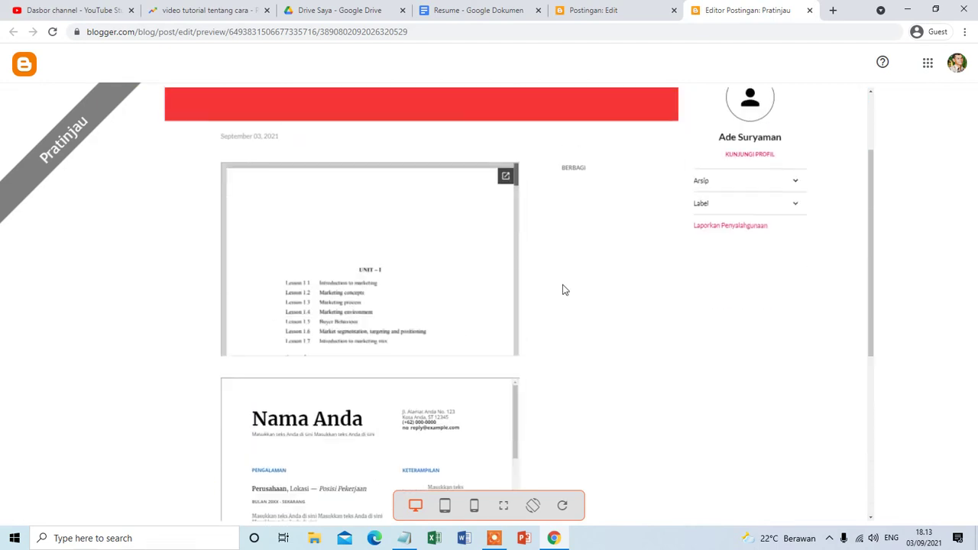
pyautogui.scroll(2, 556, 263)
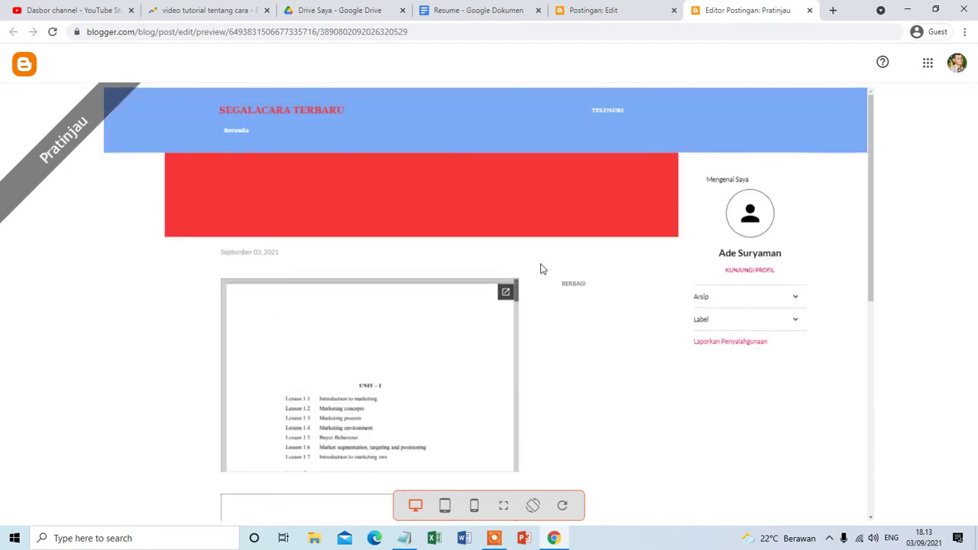
pyautogui.scroll(-3, 587, 295)
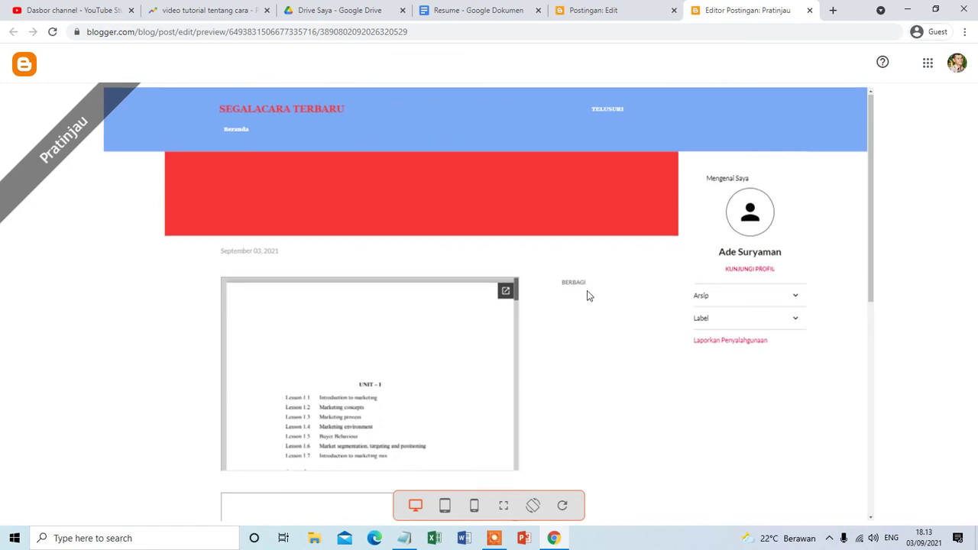
pyautogui.click(604, 10)
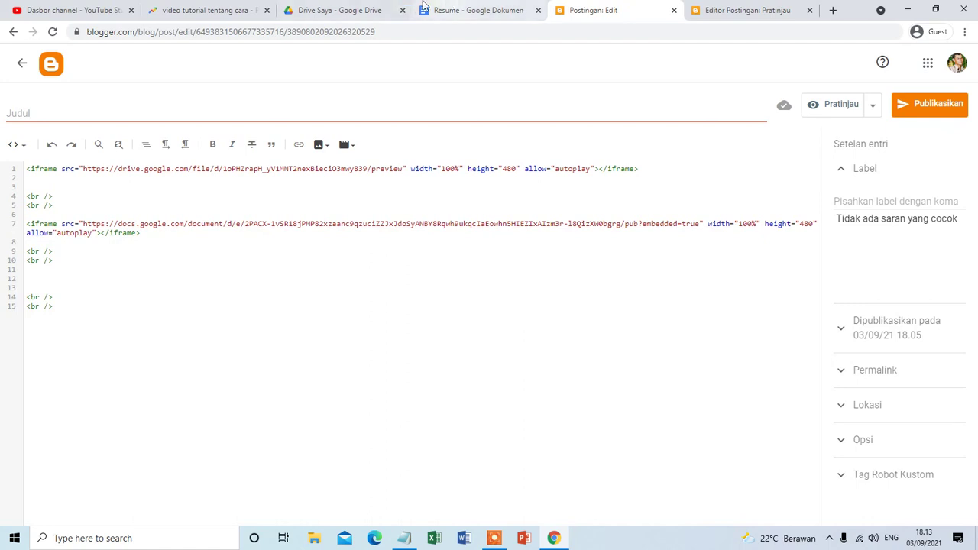
# Return to the Drive Saya tab and scroll the grid to marketing education.pdf and the Resume files.
pyautogui.click(352, 7)
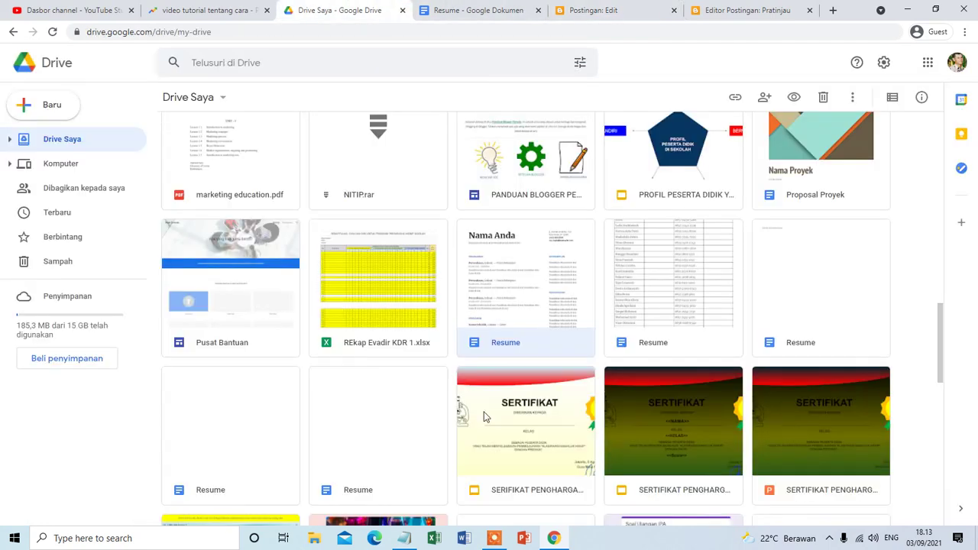
pyautogui.scroll(-3, 417, 374)
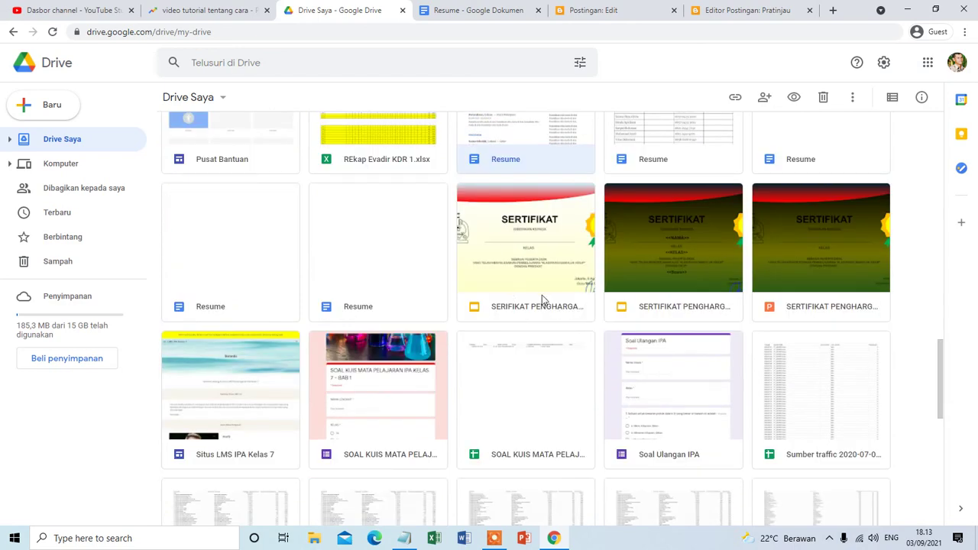
pyautogui.scroll(3, 457, 311)
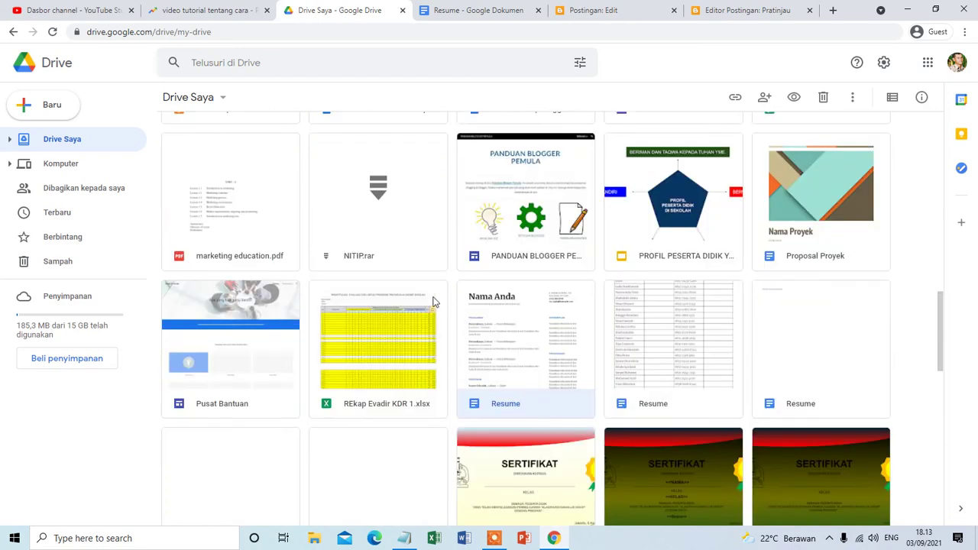
pyautogui.scroll(-2, 527, 388)
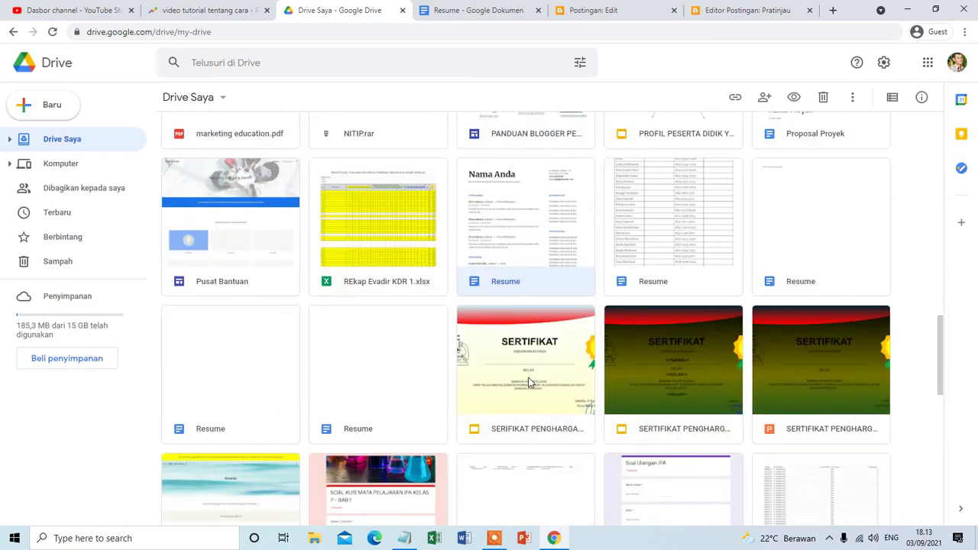
# Open the SERIFIKAT PENGHARGAAN SISWA slides, check them against the Resume tab, then go back to Drive Saya.
pyautogui.doubleClick(528, 383)
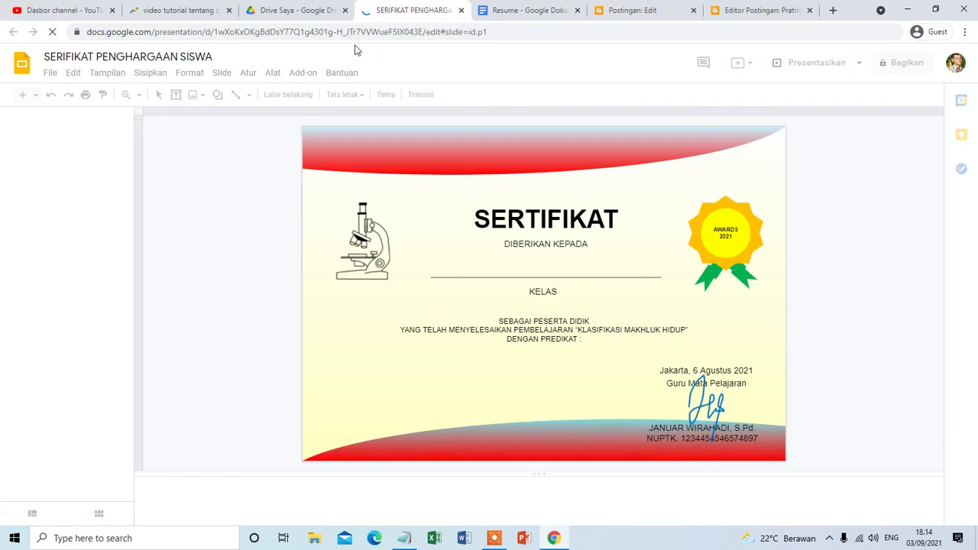
pyautogui.click(514, 10)
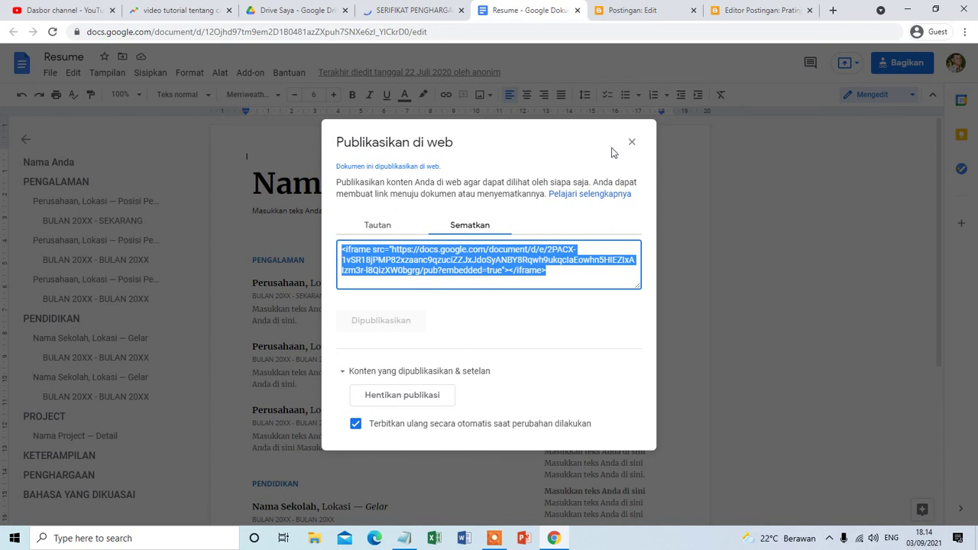
pyautogui.click(408, 9)
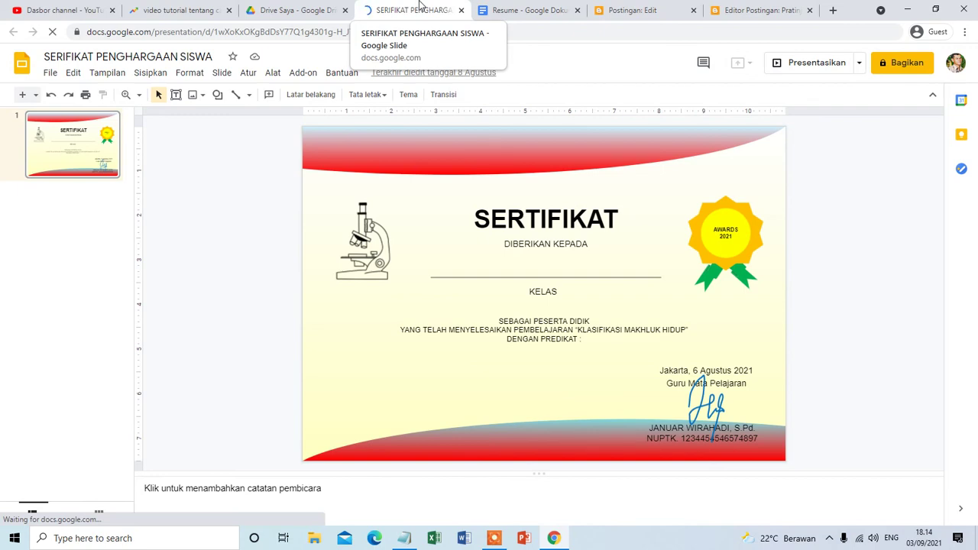
pyautogui.click(535, 9)
pyautogui.click(448, 9)
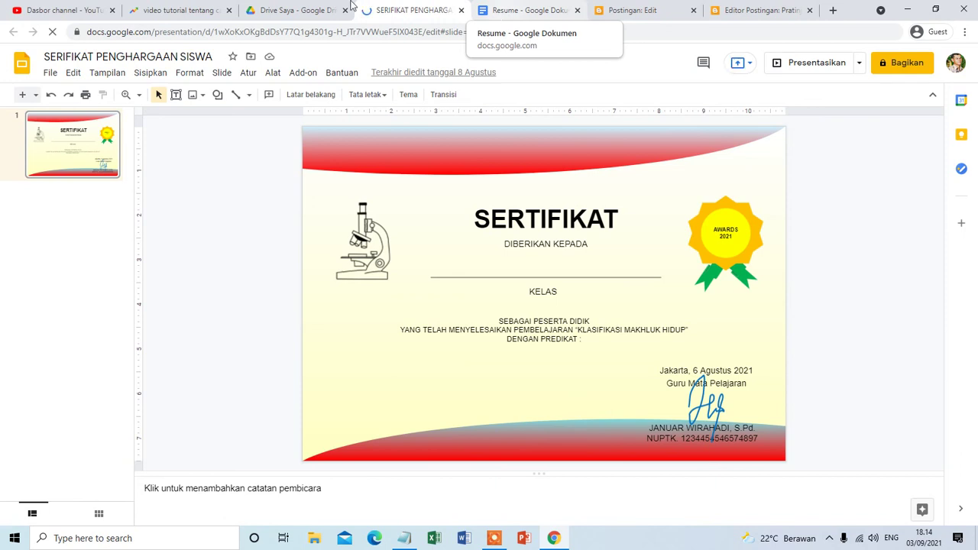
pyautogui.click(313, 7)
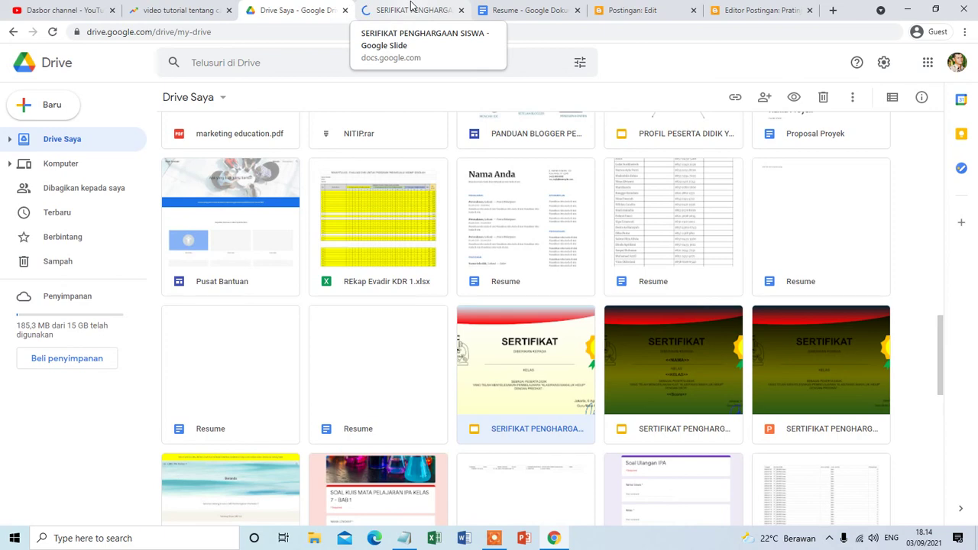
pyautogui.click(496, 538)
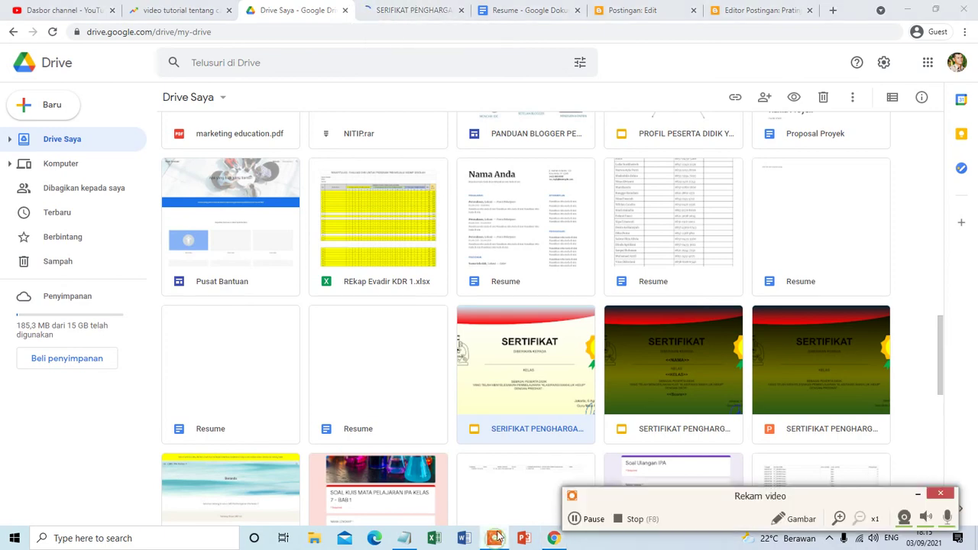